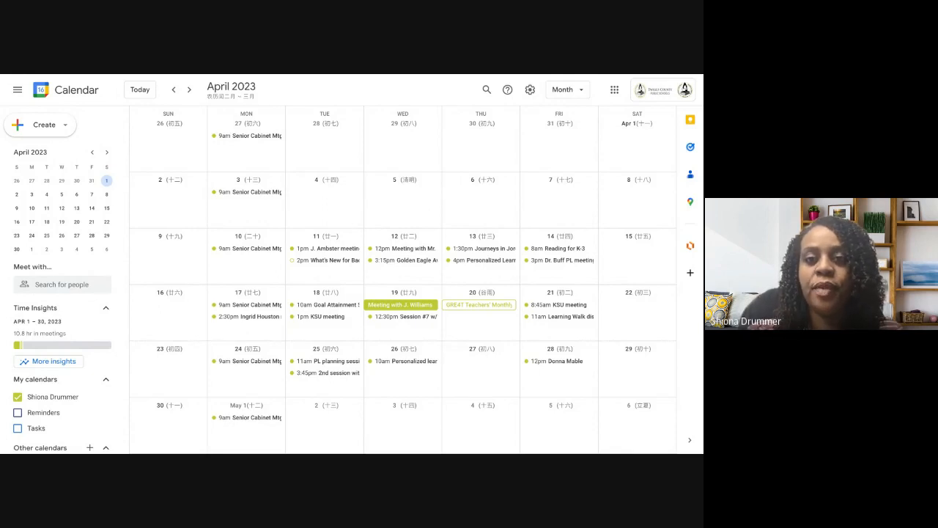
Rearrange the Google apps launcher so that Meet, Classroom, Sites and Jamboard directly follow Gmail, in that order.
click(614, 91)
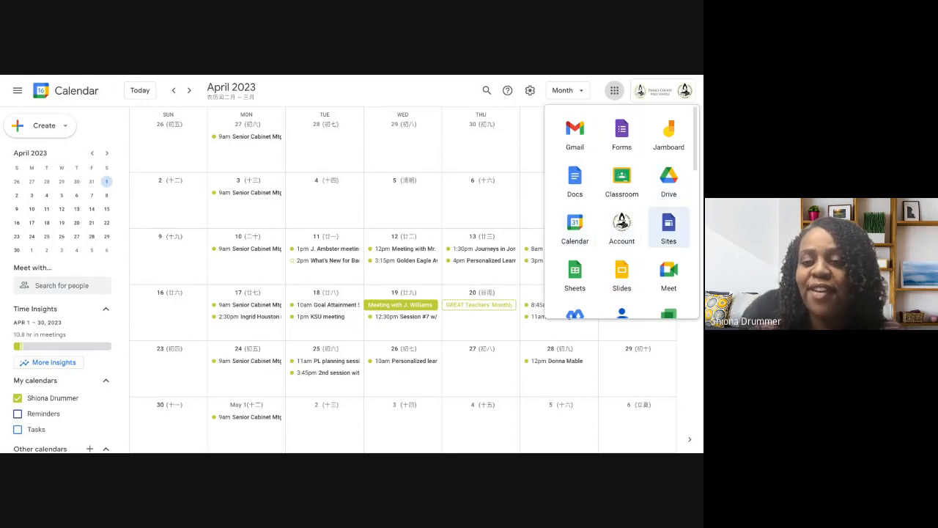
drag(669, 227, 621, 143)
drag(579, 185, 669, 134)
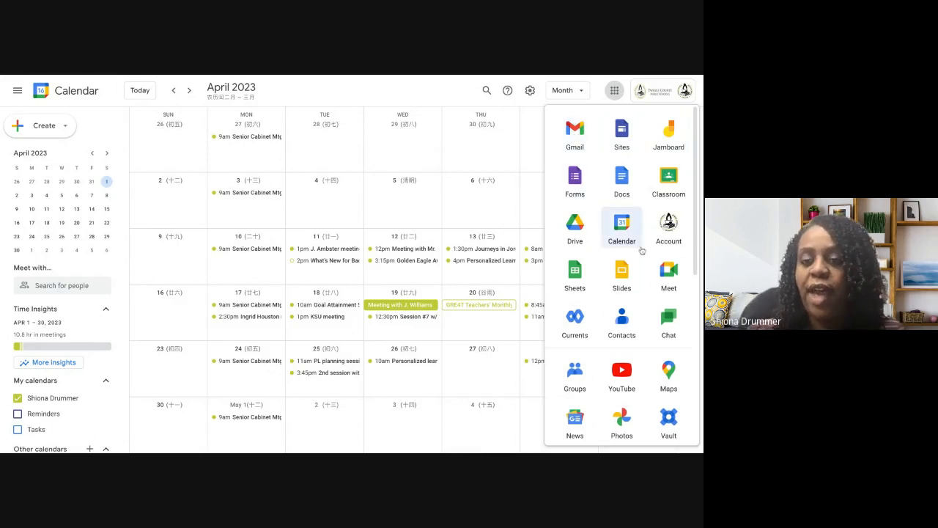
drag(663, 274, 623, 133)
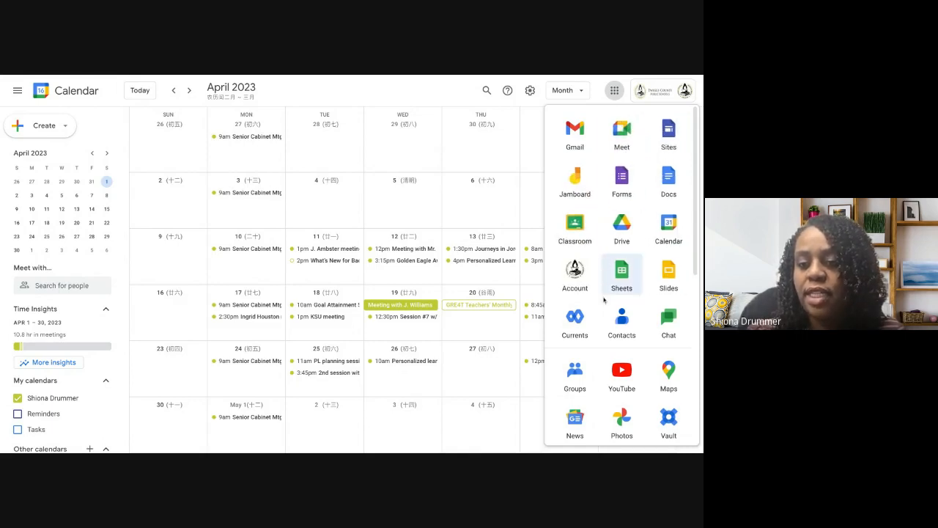
drag(585, 238, 668, 140)
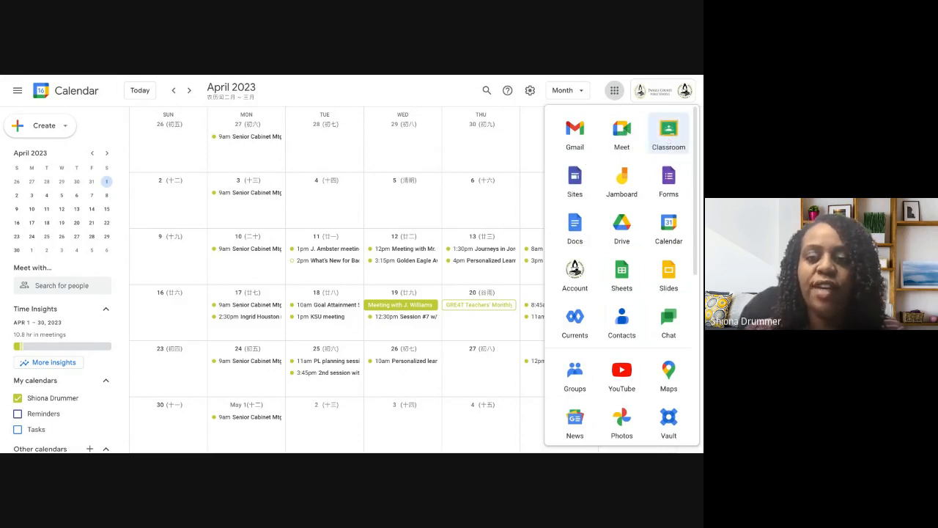
click(447, 96)
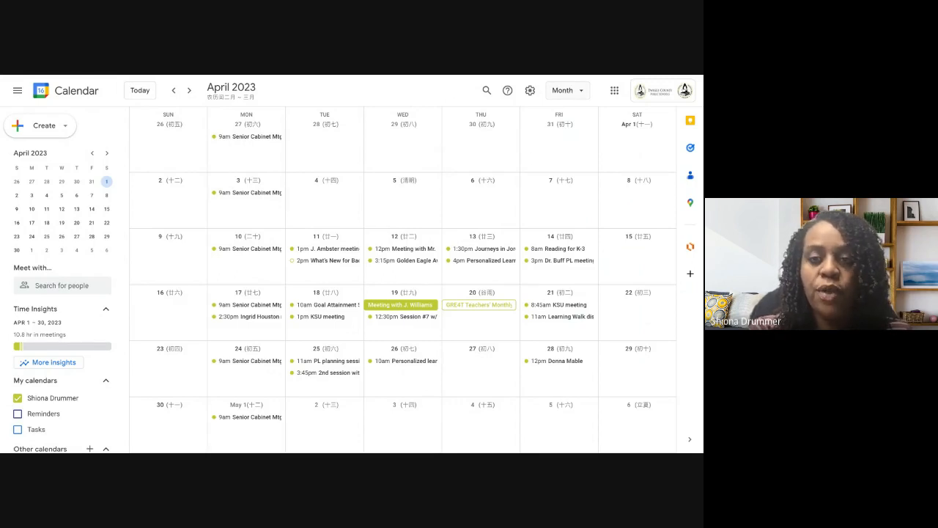
View the calendar in Year view and return it to Month view.
click(566, 95)
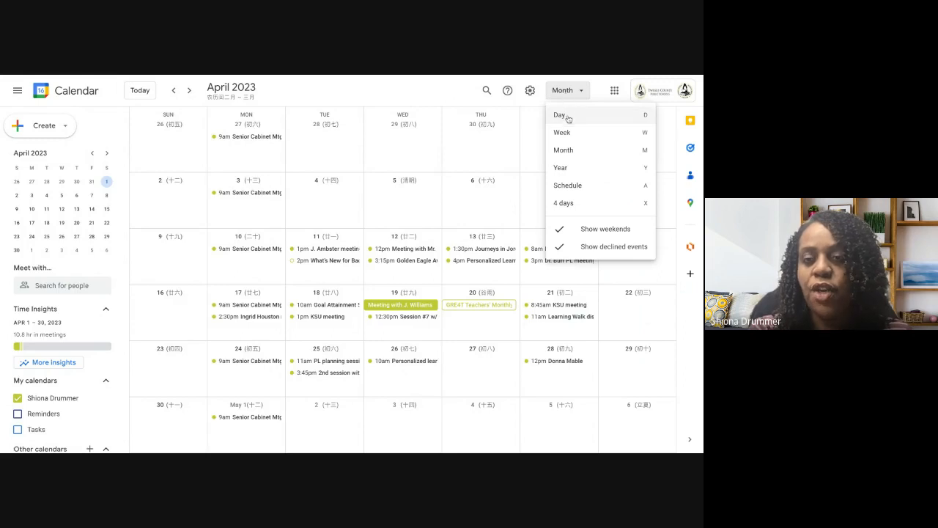
click(576, 170)
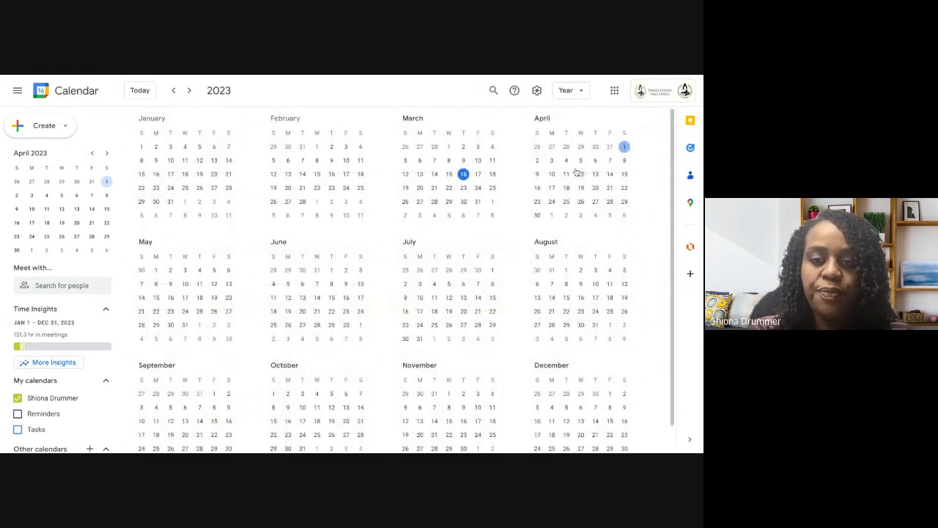
click(564, 91)
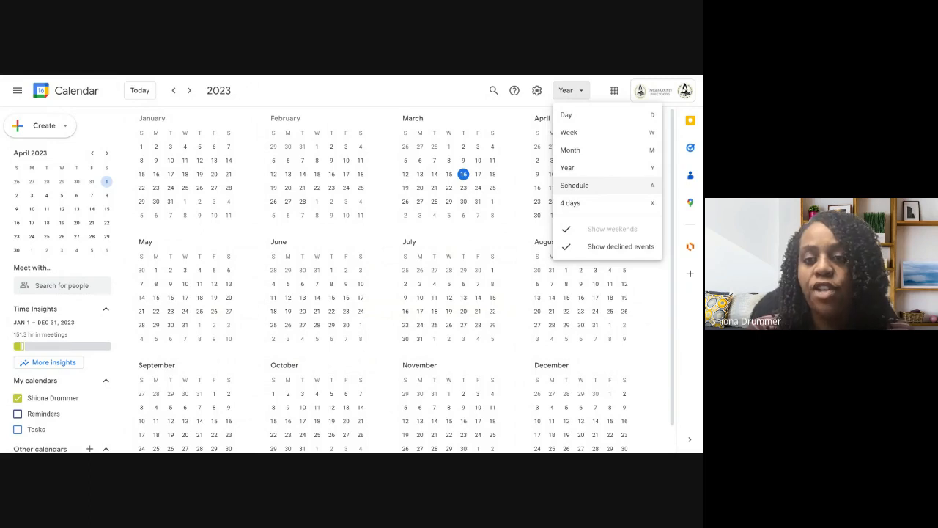
click(580, 152)
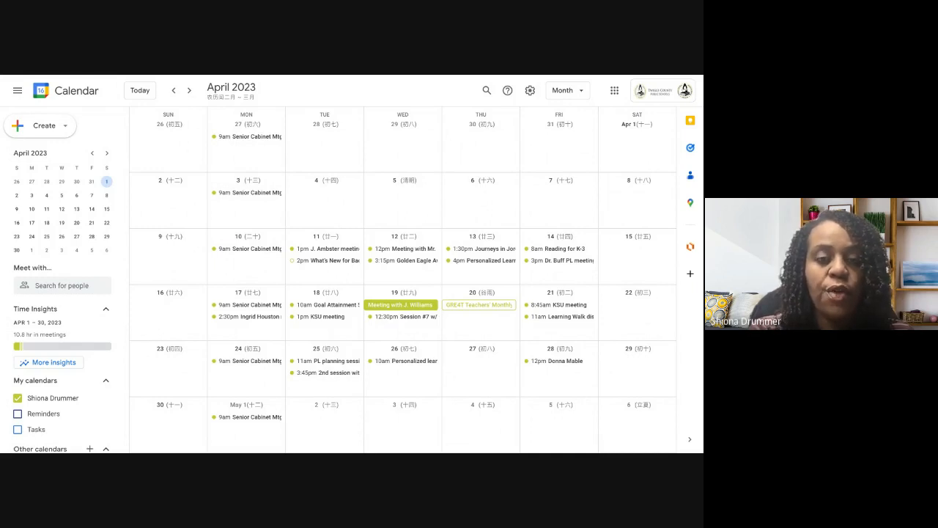
Start a new event on Monday, April 10 with the title "Personalized learning session planning".
click(61, 132)
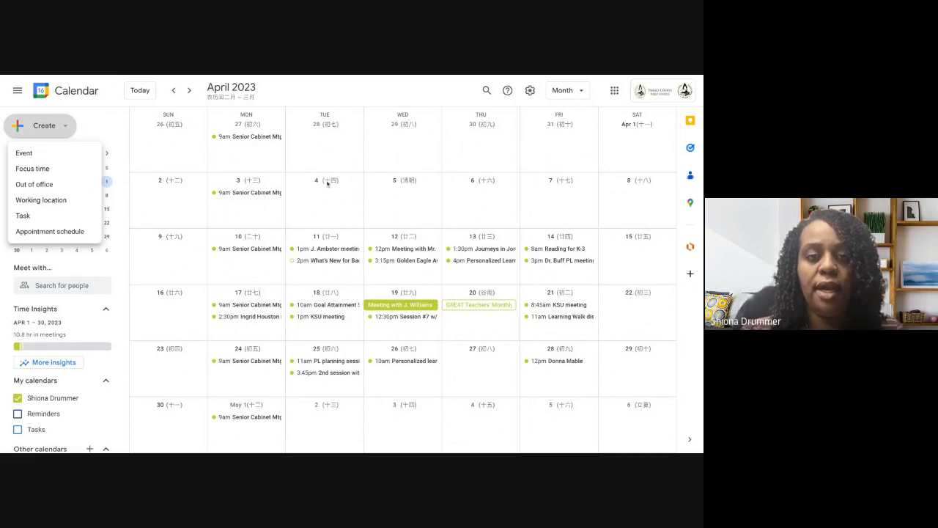
click(247, 263)
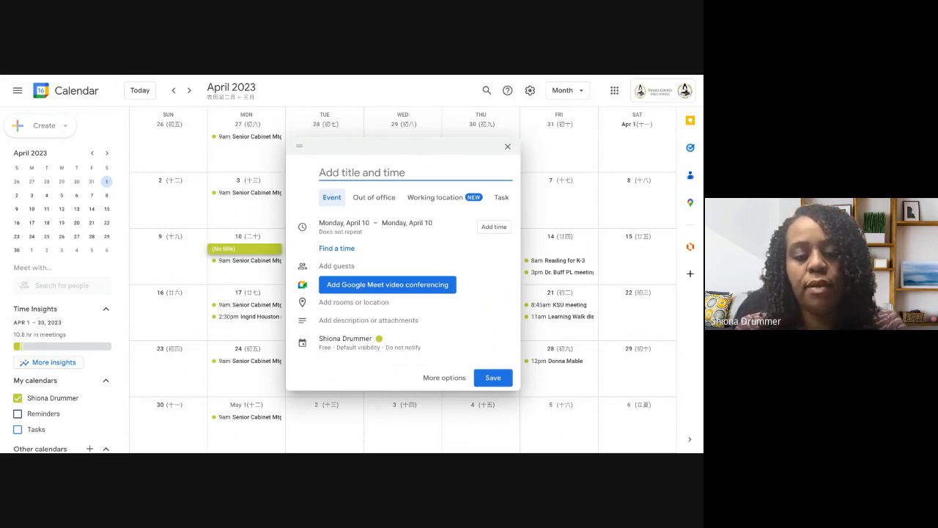
text(P)
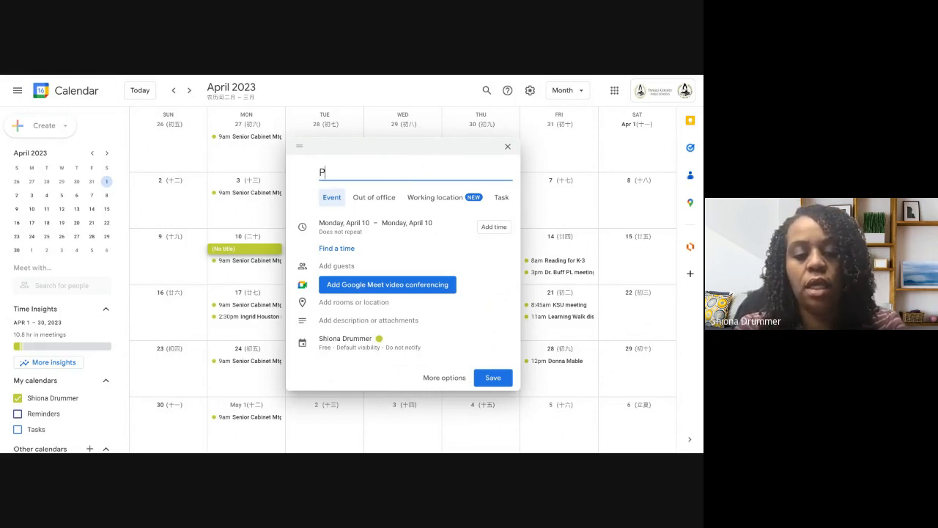
text(ersonali)
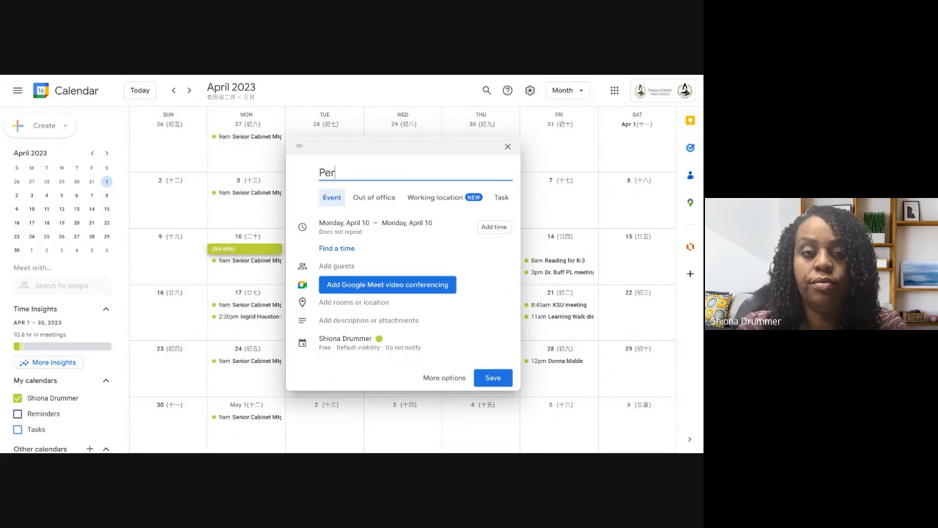
text(ed )
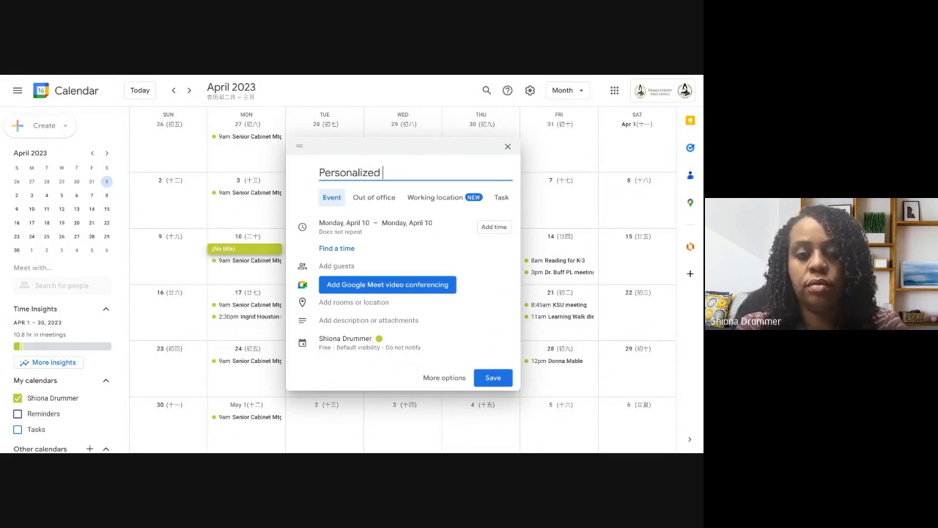
text(learning session)
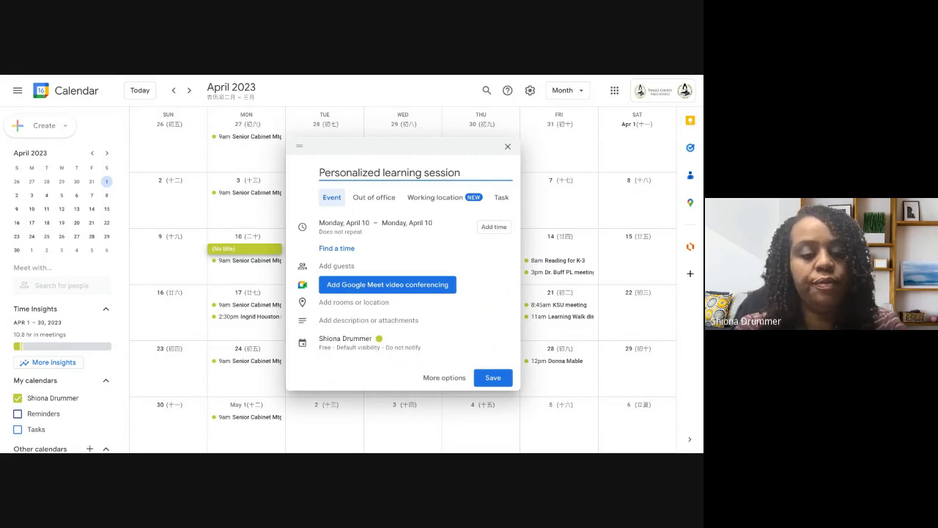
text( planning)
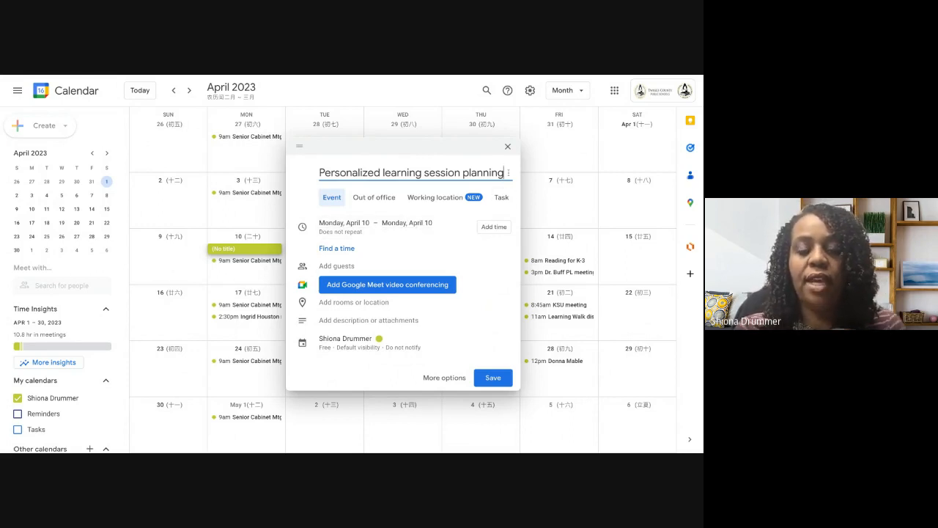
Append "@2:00 PM" to the new event's title to schedule its start time, and save the event.
text(@)
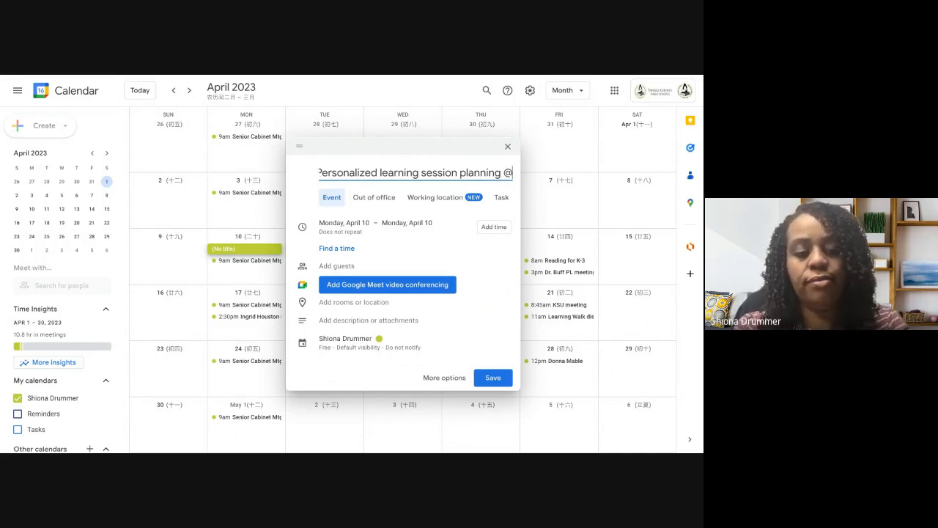
text(2:)
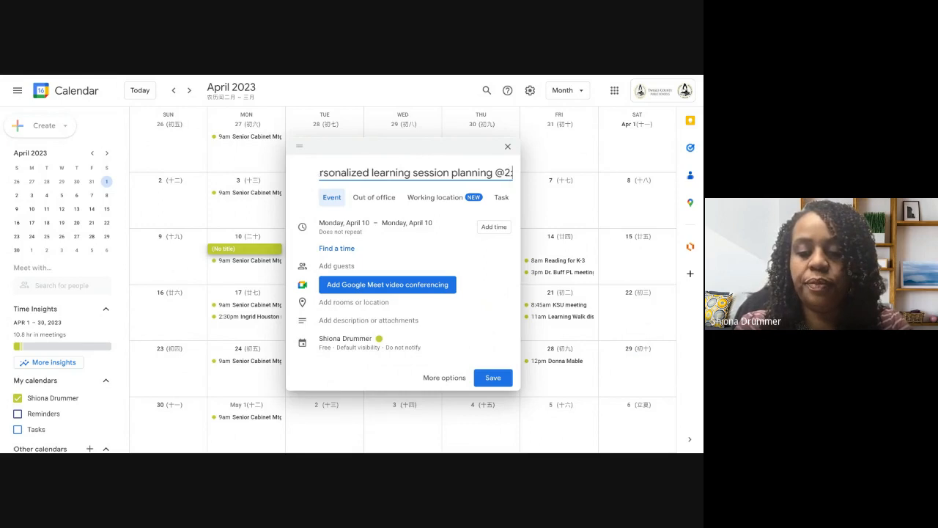
text(00 PM)
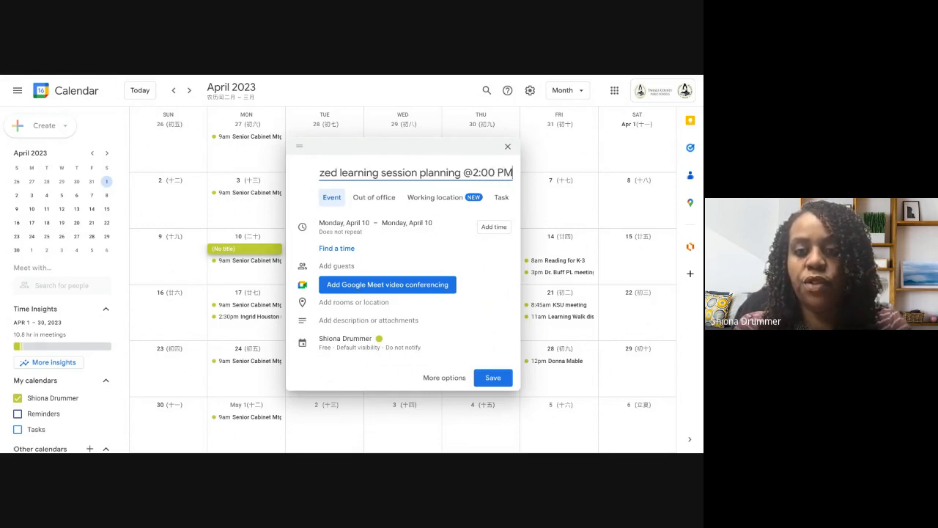
click(485, 259)
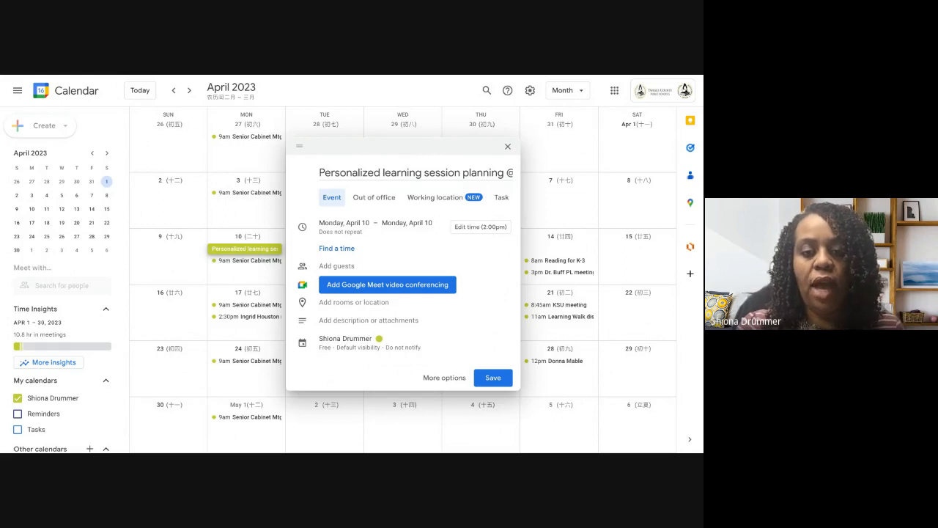
click(493, 378)
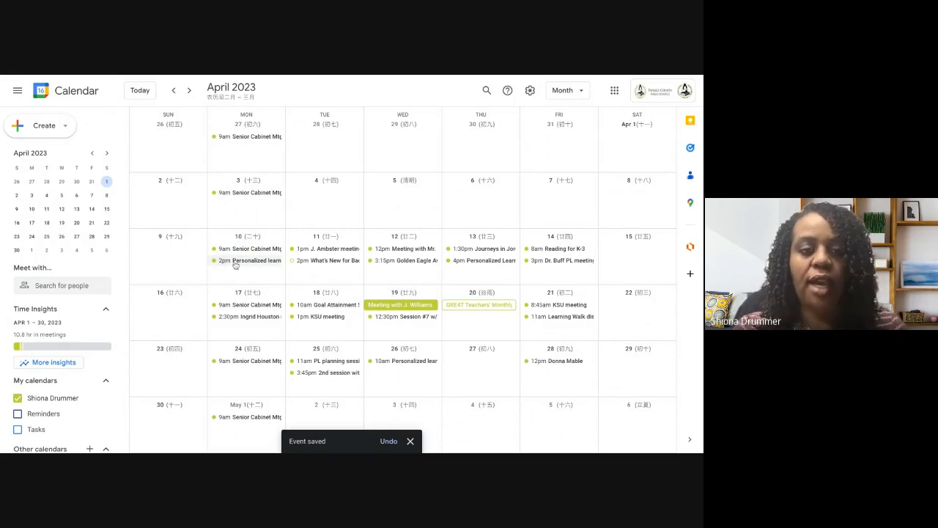
Open the saved April 10 planning event for full editing and look through its end-time options.
click(235, 262)
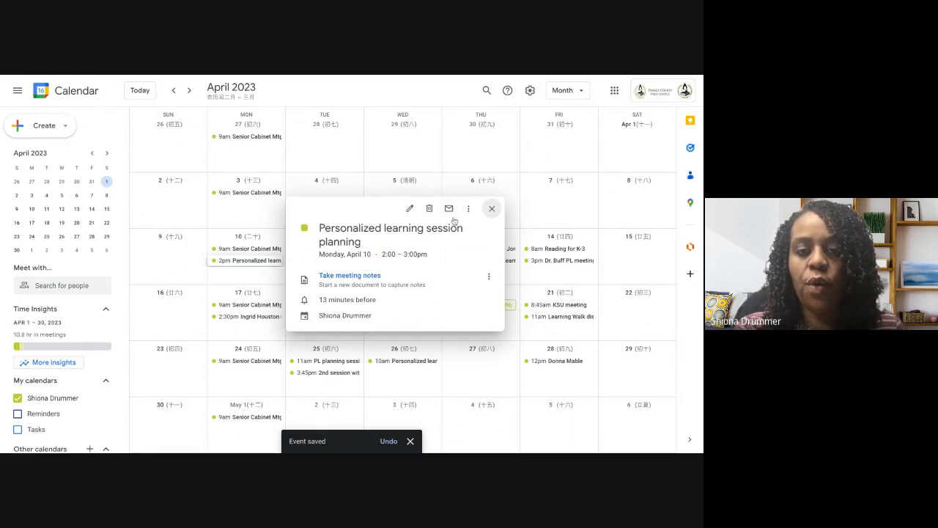
click(410, 209)
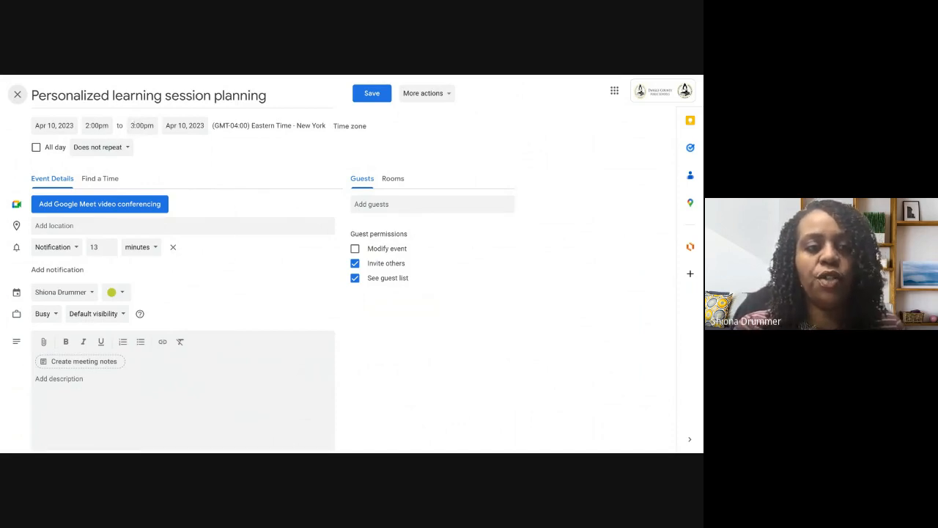
click(140, 126)
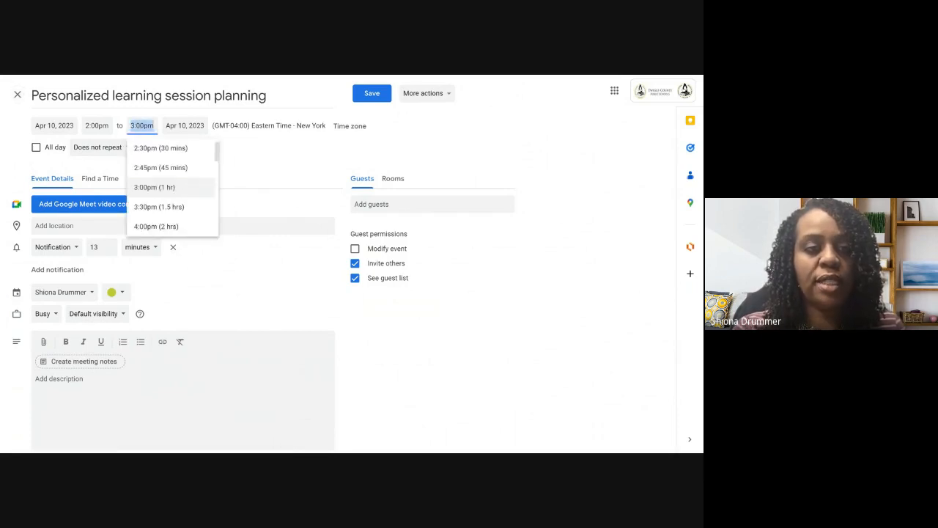
mouse_move(217, 156)
mouse_down()
mouse_move(216, 212)
mouse_move(217, 146)
mouse_up()
click(249, 146)
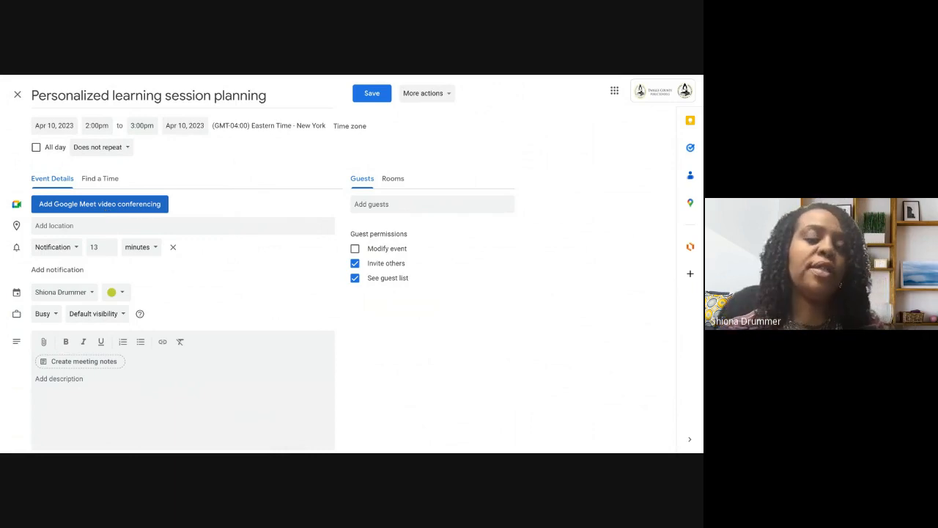
Add Google Meet video conferencing and one colleague as a guest, without permission to invite others.
click(126, 205)
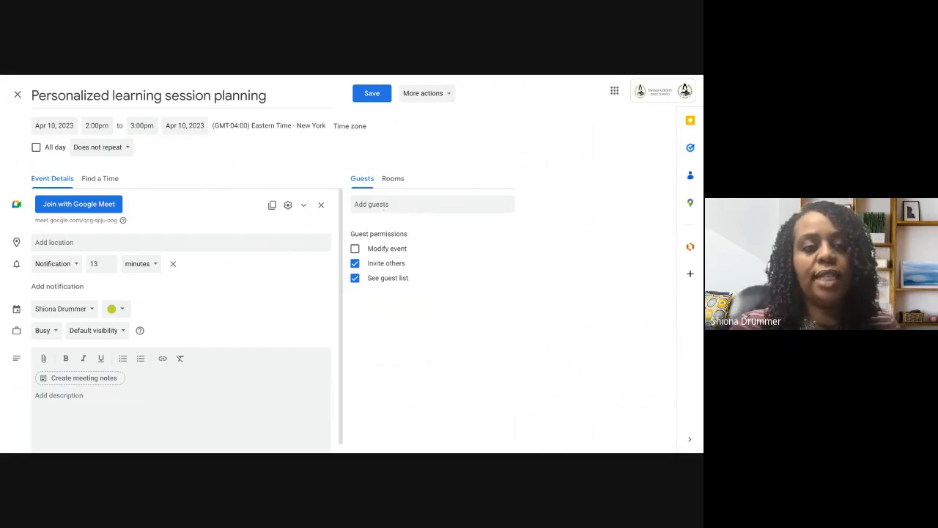
click(432, 205)
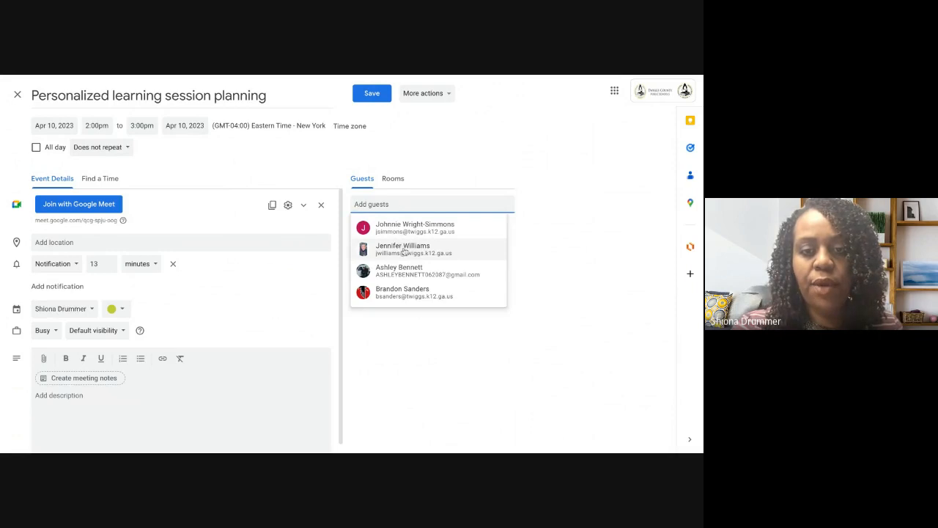
mouse_move(404, 253)
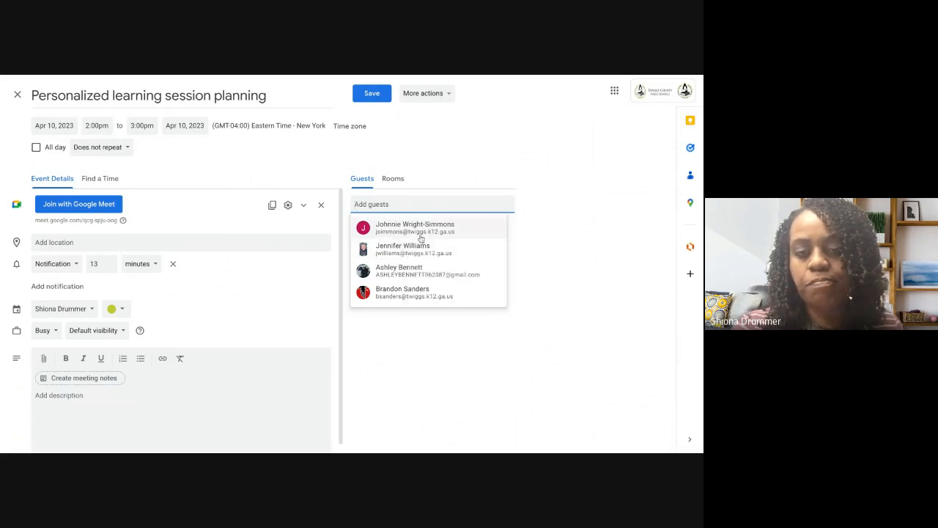
text(ANG)
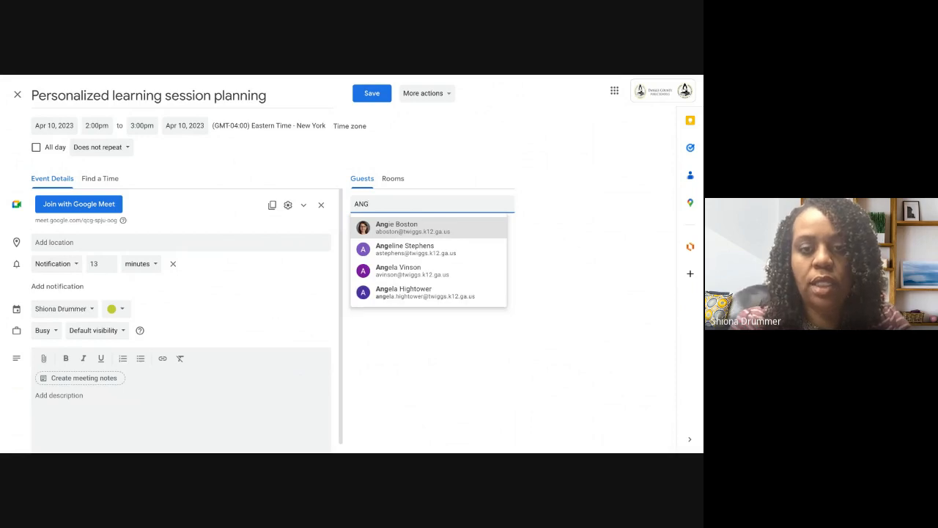
click(420, 228)
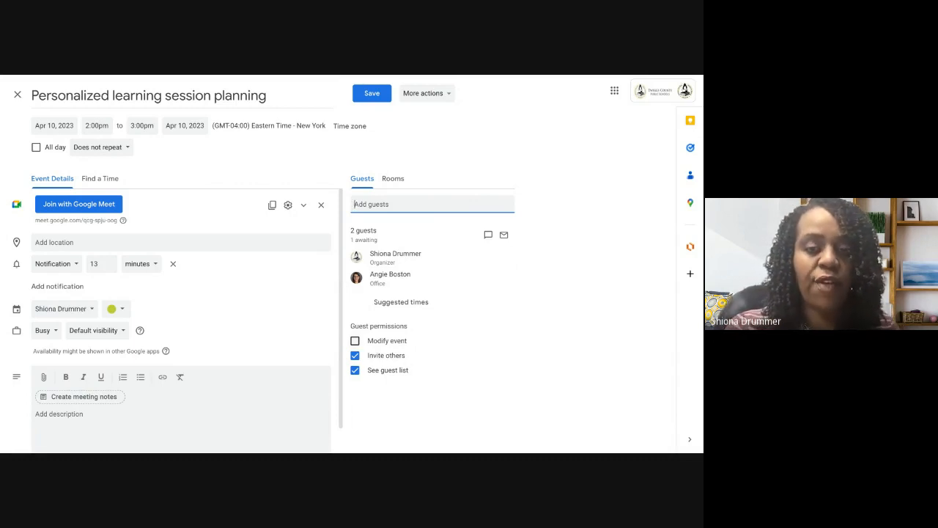
click(355, 358)
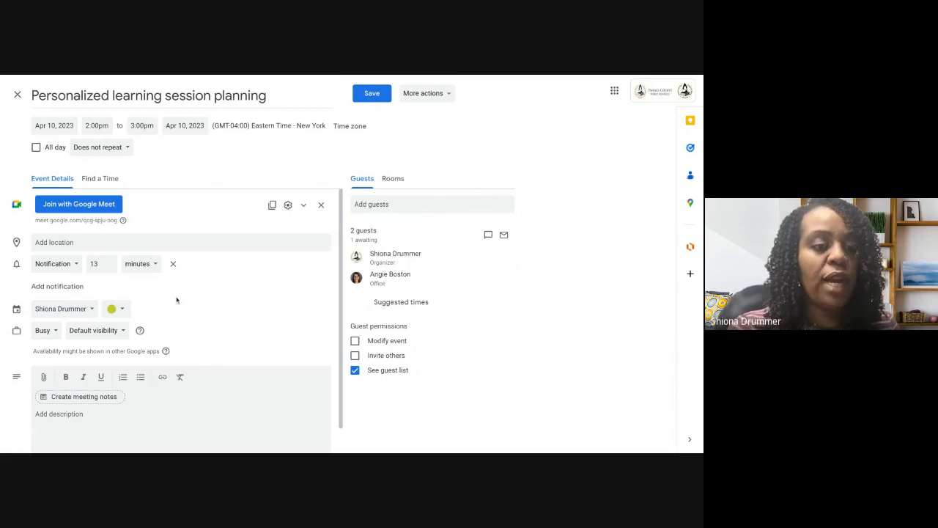
Set the planning event's first notification to 3 minutes and add two more notifications.
click(73, 287)
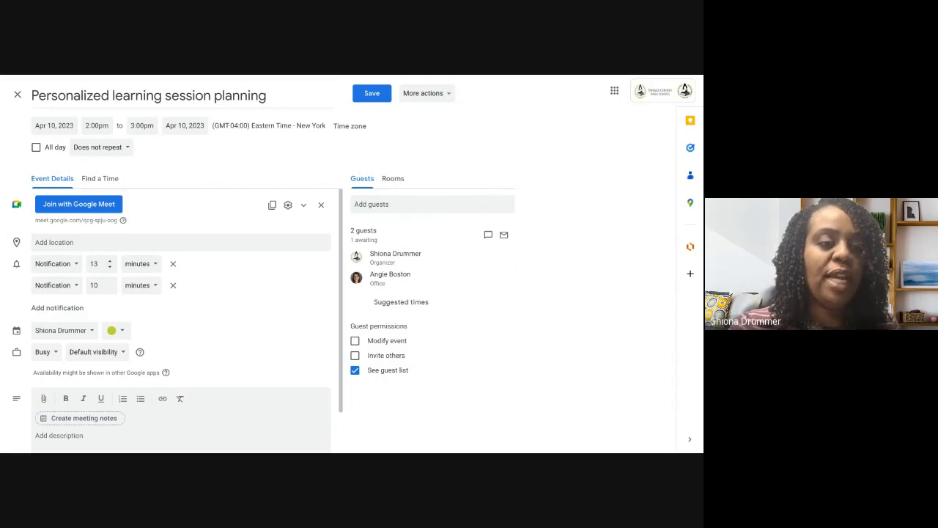
click(110, 267)
click(110, 267)
click(110, 267)
click(110, 267)
click(110, 267)
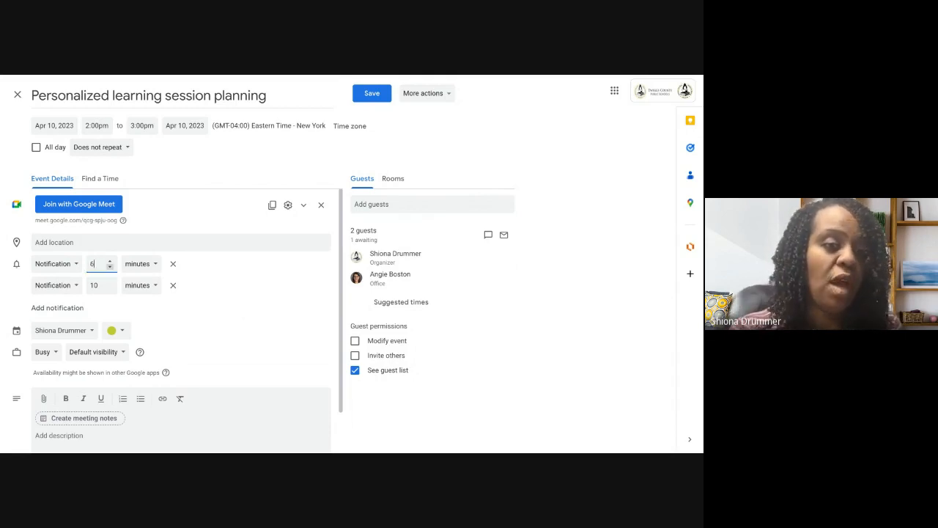
click(110, 267)
click(110, 267)
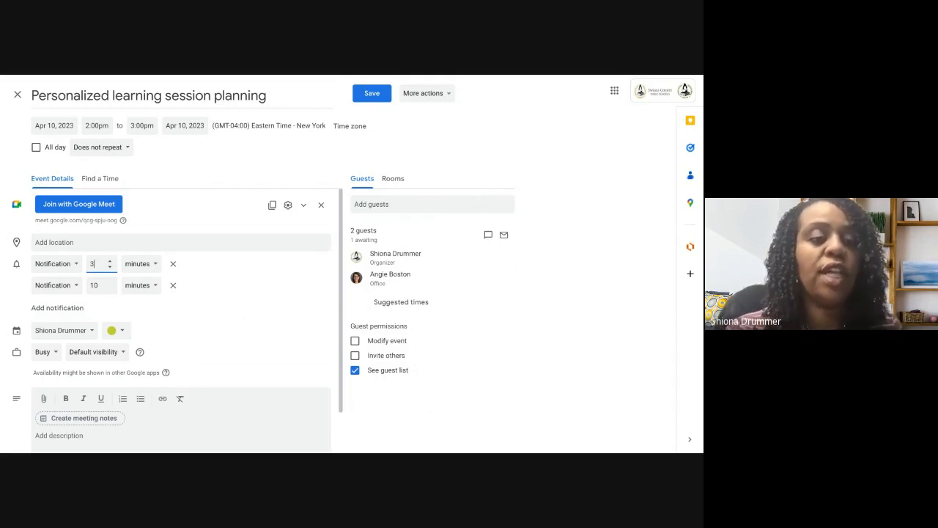
click(73, 308)
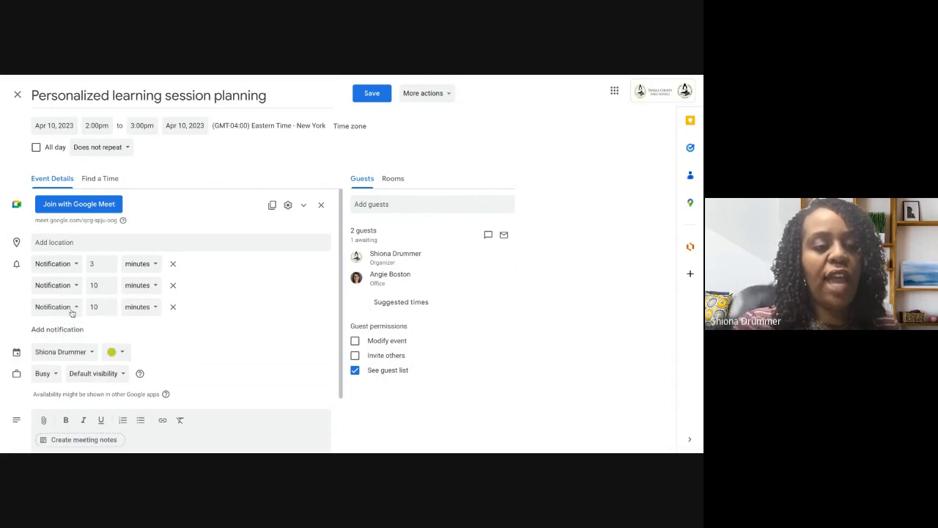
Add two more notifications to the planning event and check which calendars it can be assigned to, keeping the organizer's own calendar.
click(67, 330)
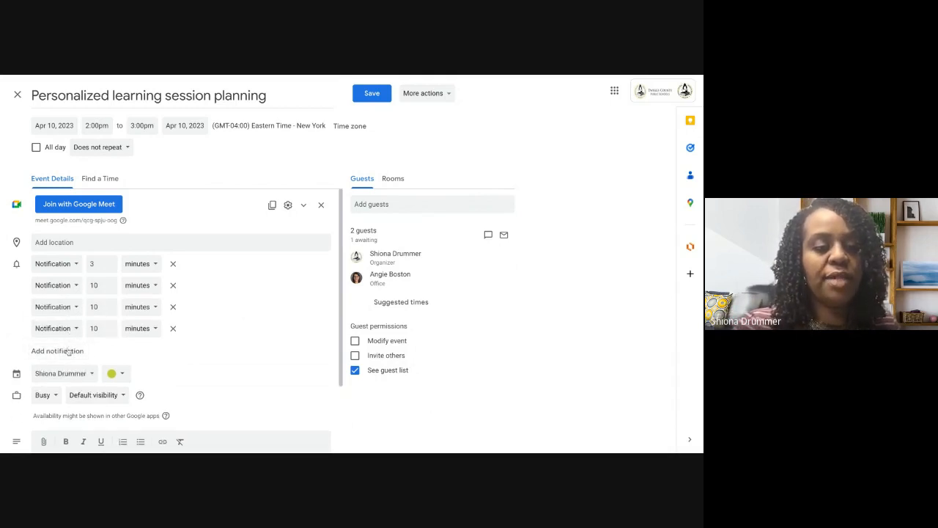
click(68, 352)
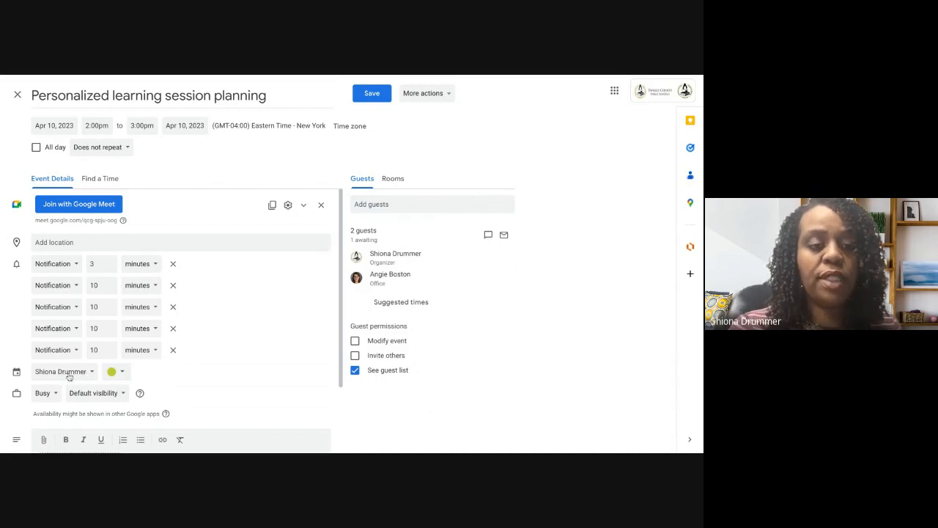
click(75, 375)
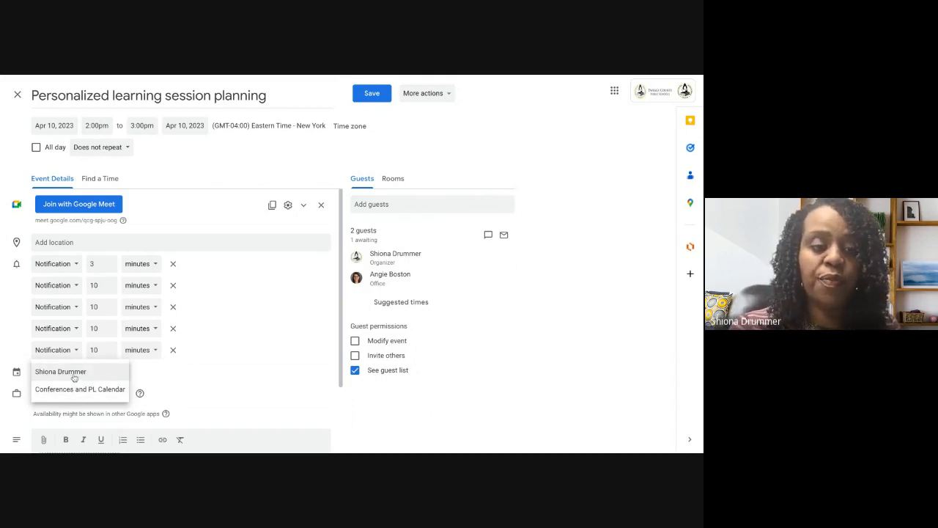
click(74, 376)
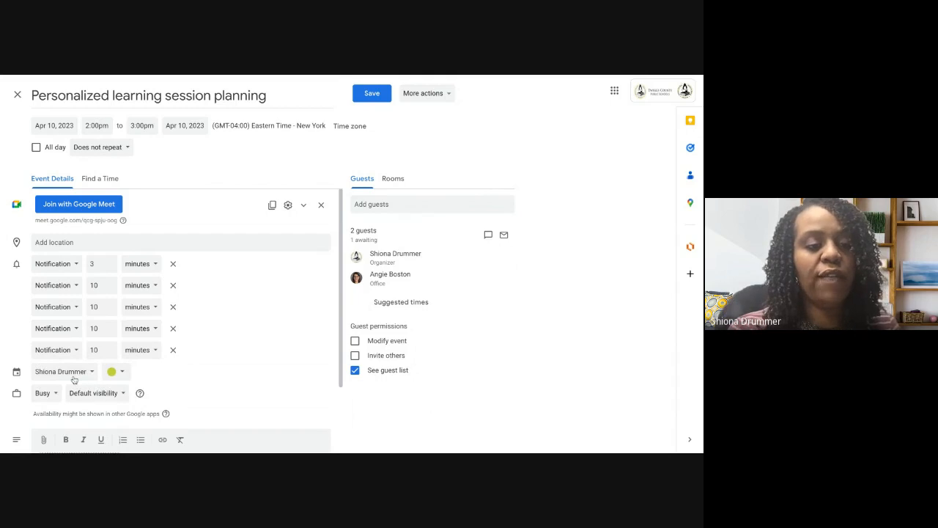
Color the planning event red and save the label "PL" for that color, shown in Time Insights.
click(114, 372)
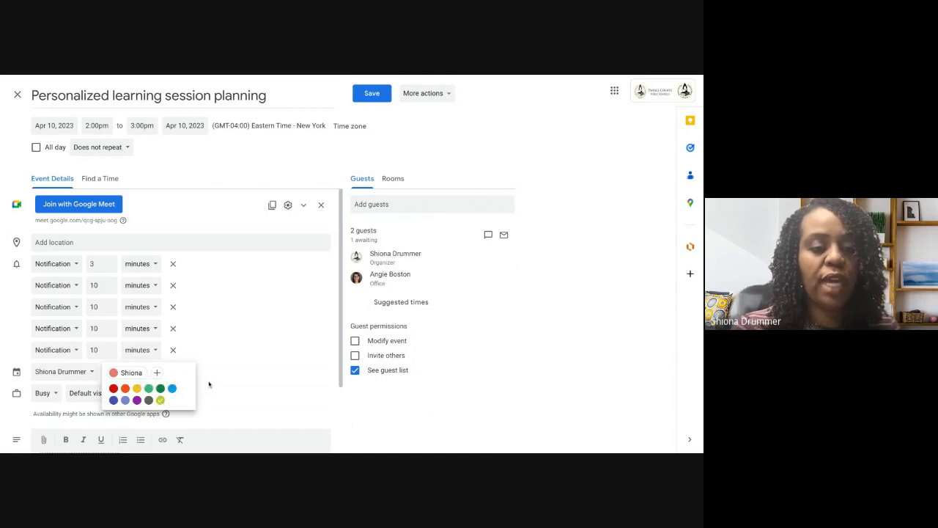
click(114, 390)
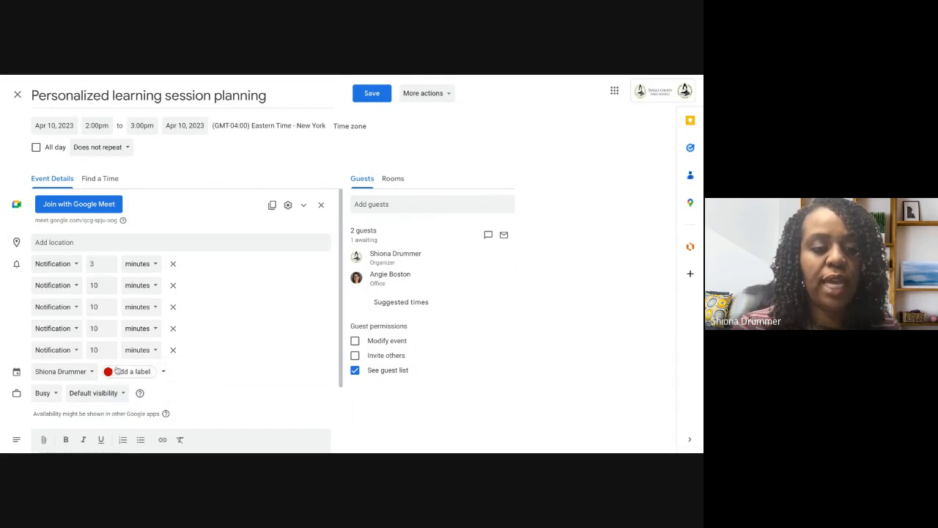
click(135, 371)
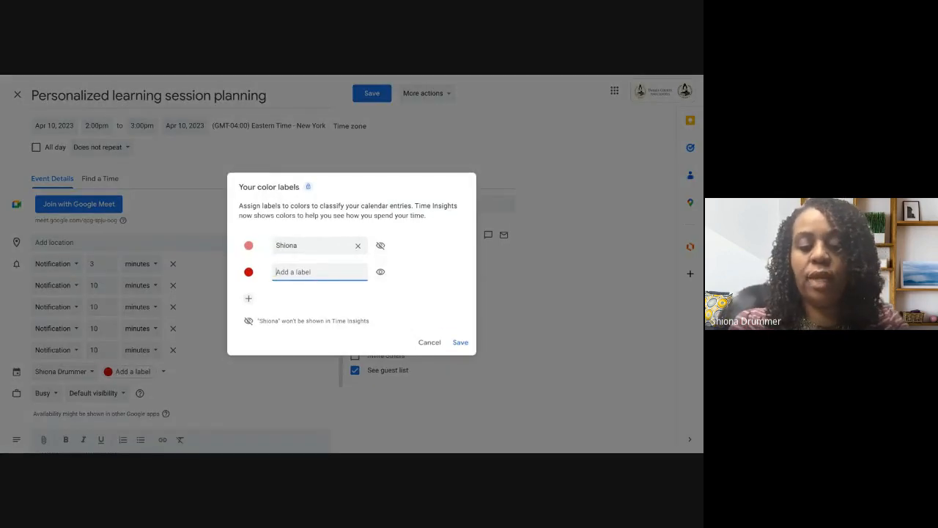
text(p)
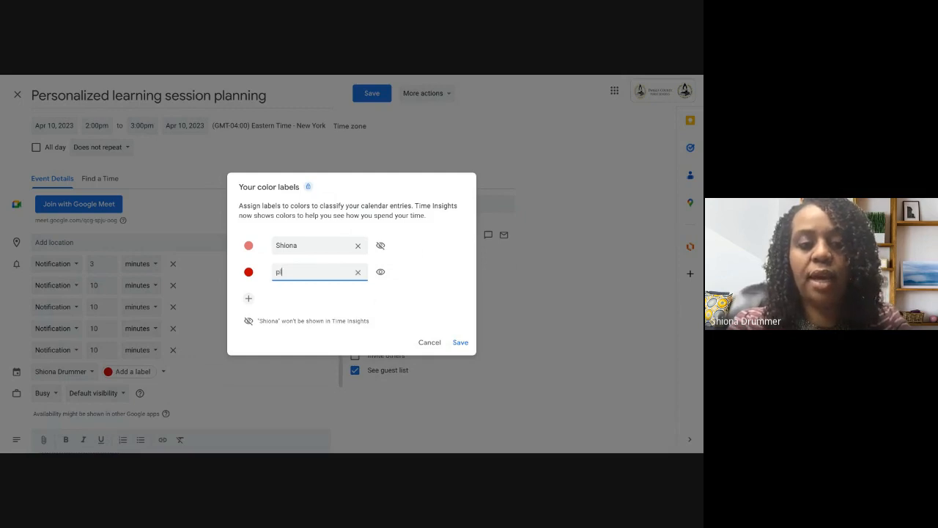
key(BackSpace)
text(P)
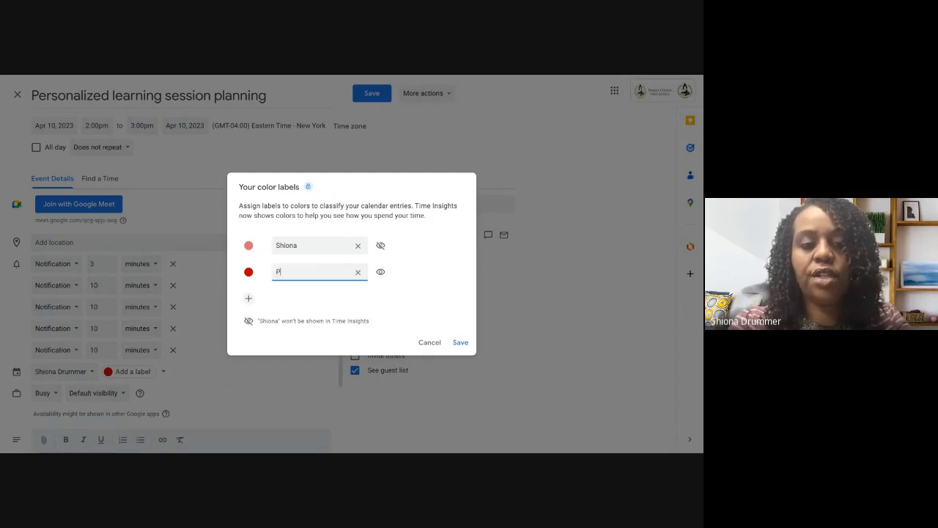
text(L)
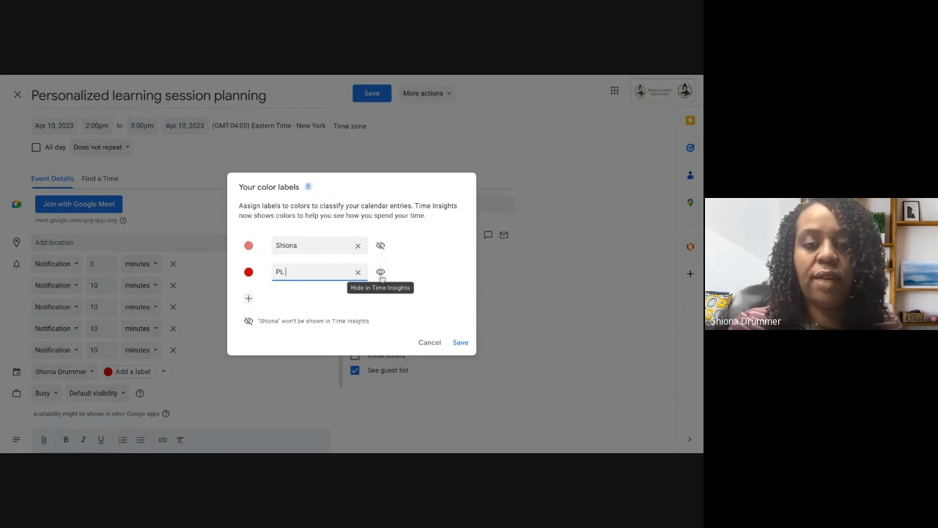
click(380, 272)
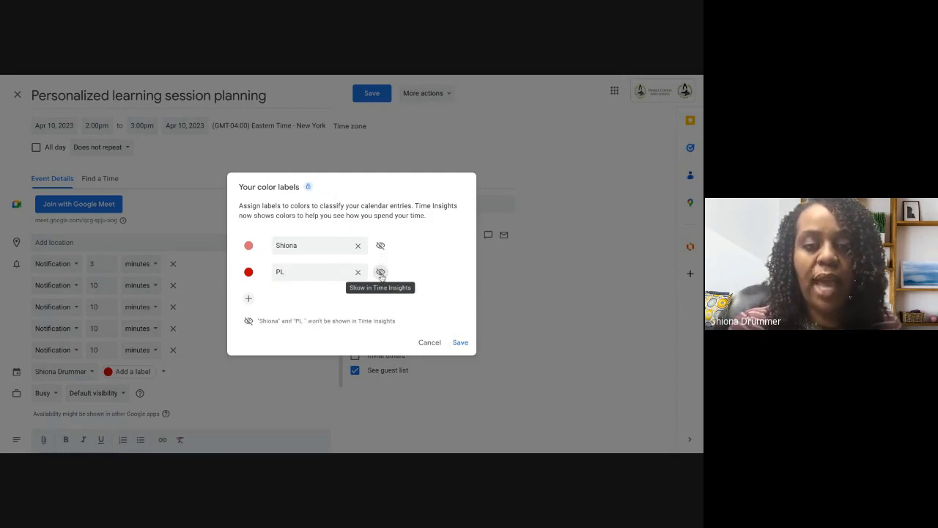
click(380, 273)
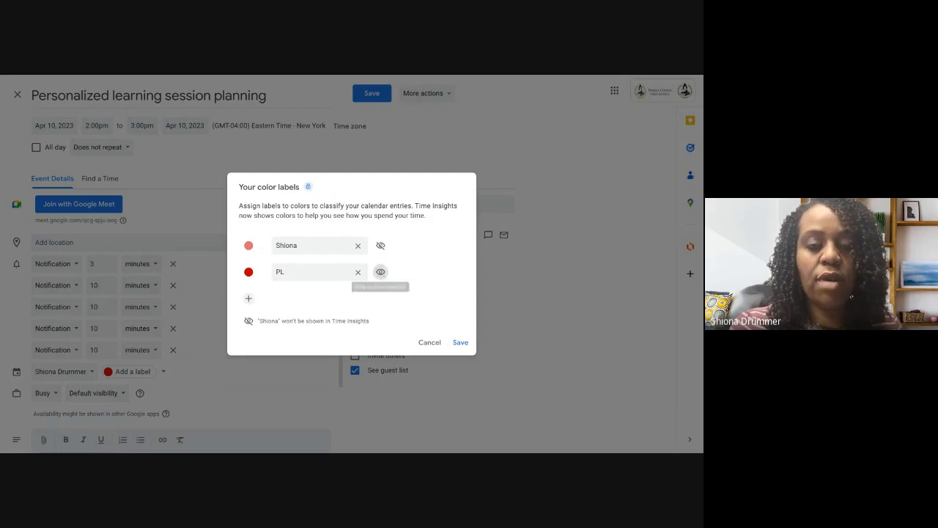
click(459, 342)
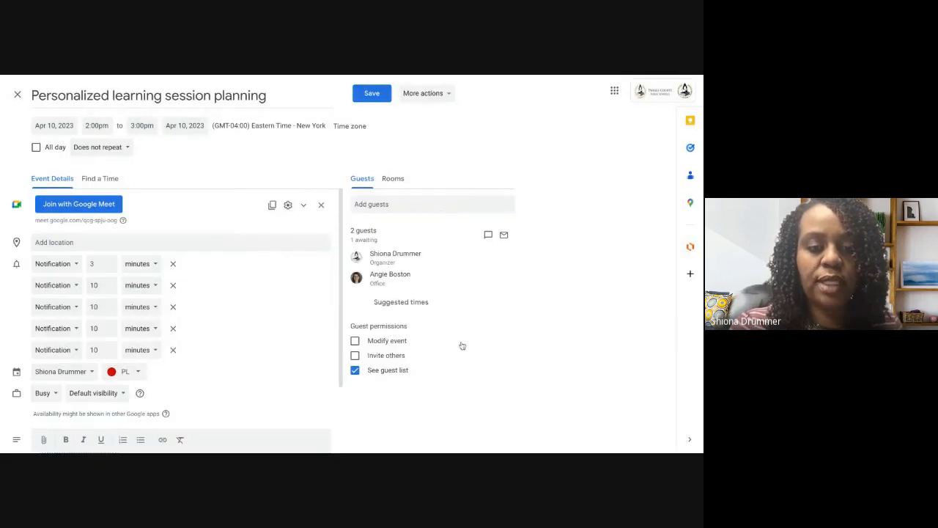
Change the event's color to yellow-green and look through its visibility options without choosing another one.
click(121, 376)
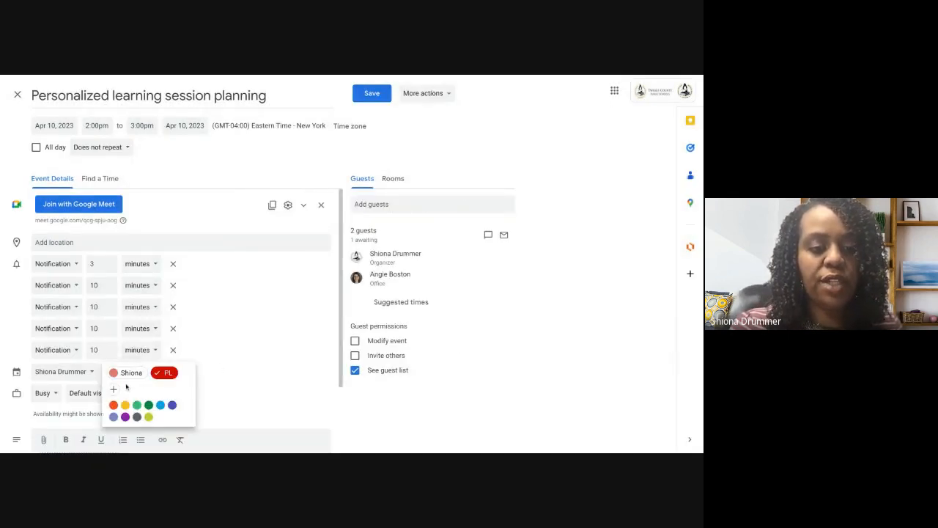
click(151, 419)
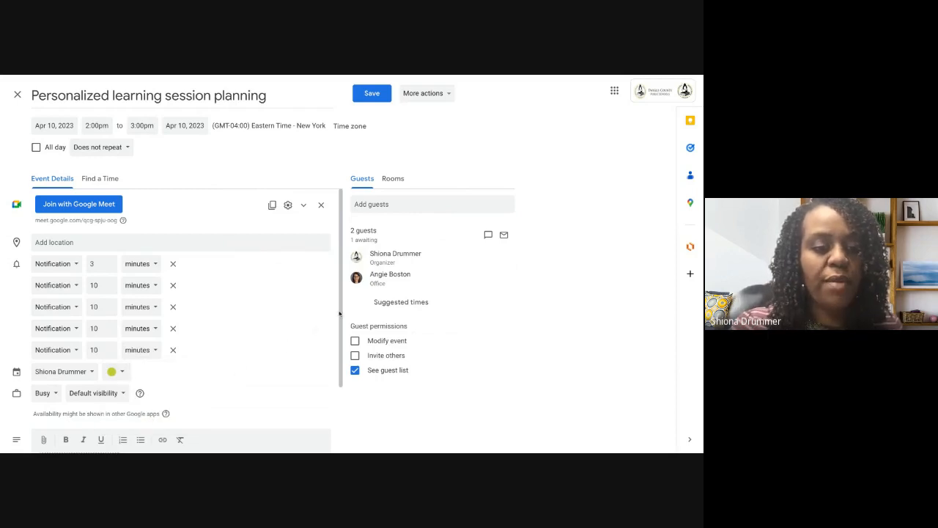
scroll(220, 344, down, 1)
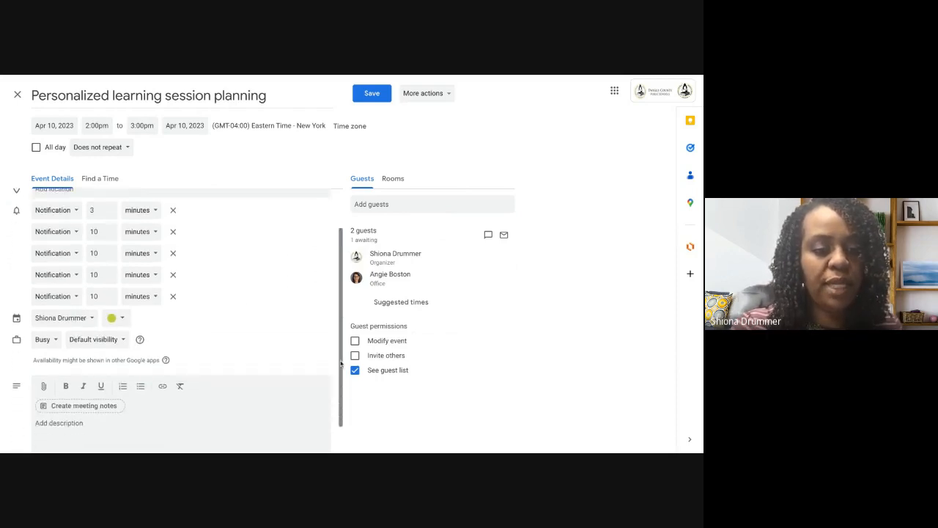
click(95, 341)
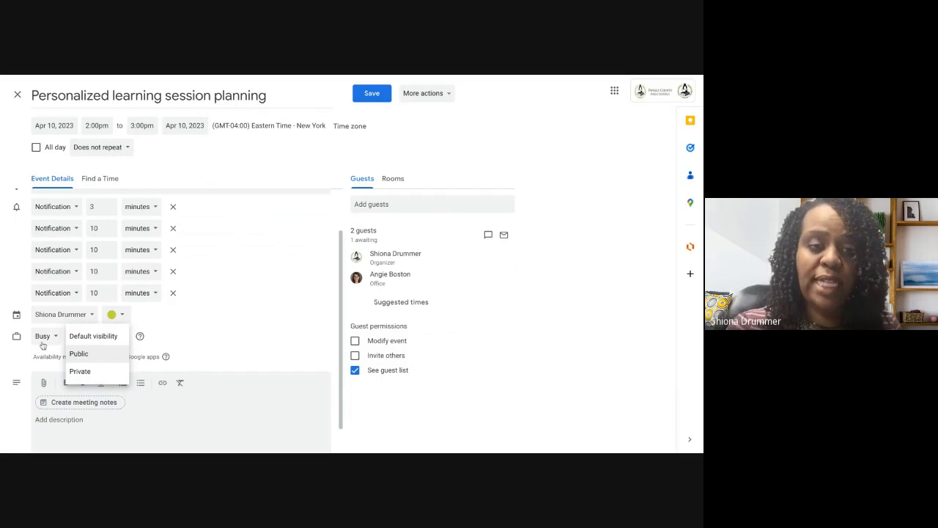
click(263, 351)
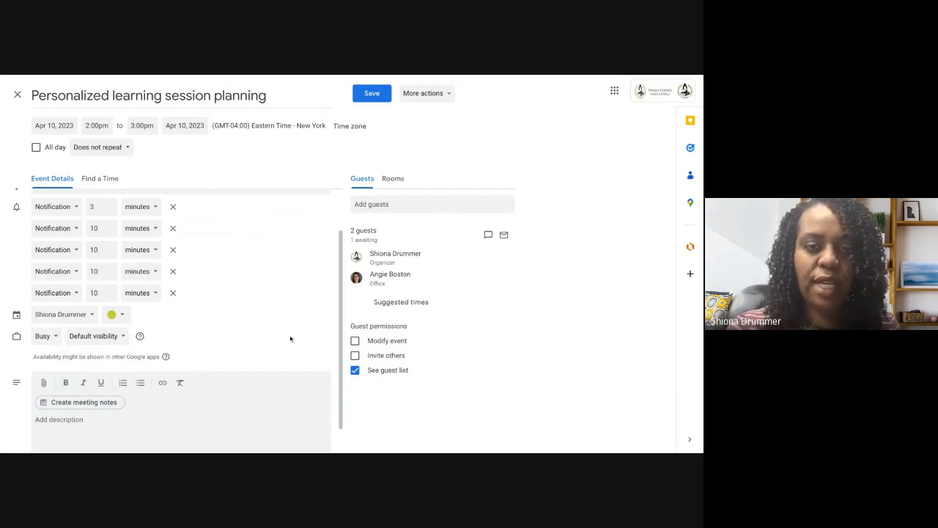
Enter the event description "Looking forward to meeting with you about personalized learning!".
scroll(342, 315, down, 1)
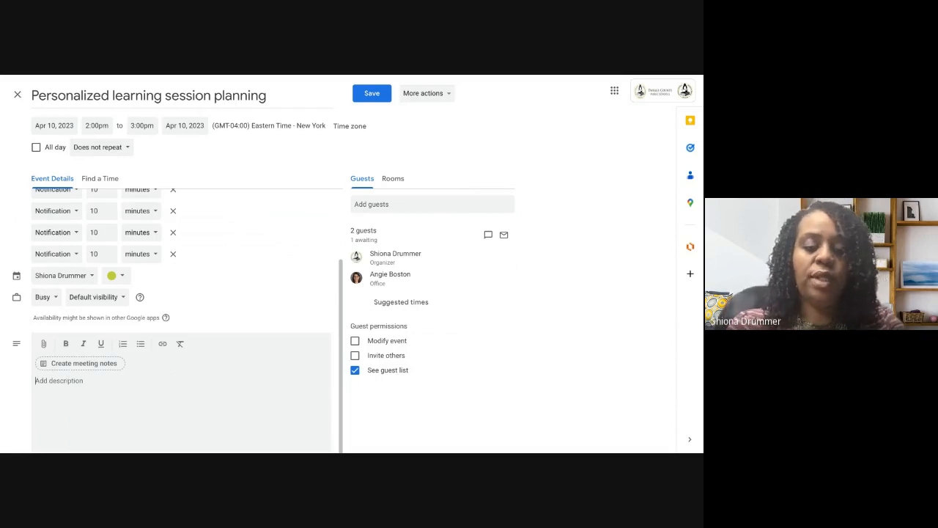
text(W)
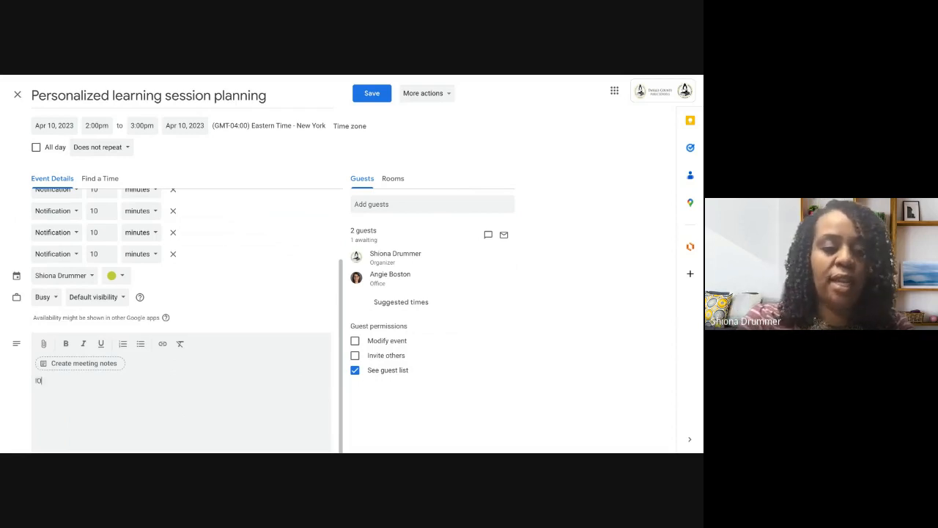
key(BackSpace)
text(L)
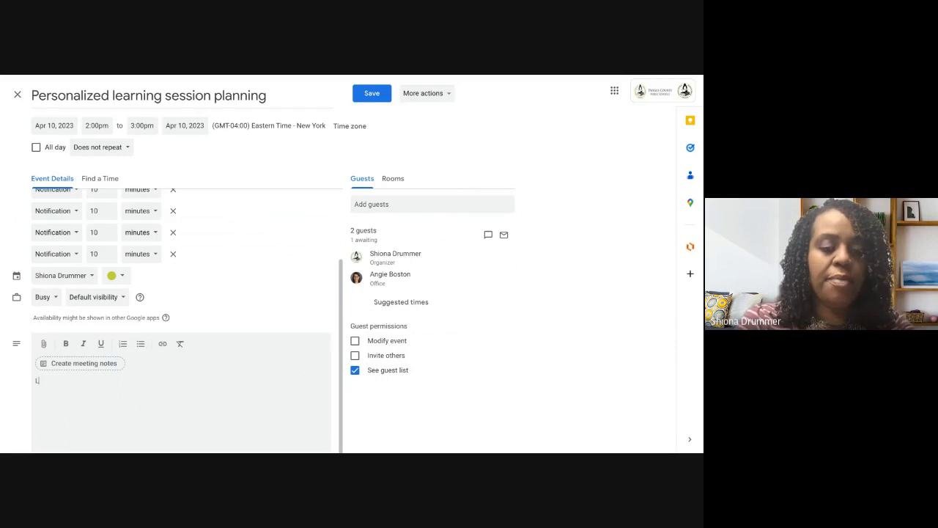
text(ooking)
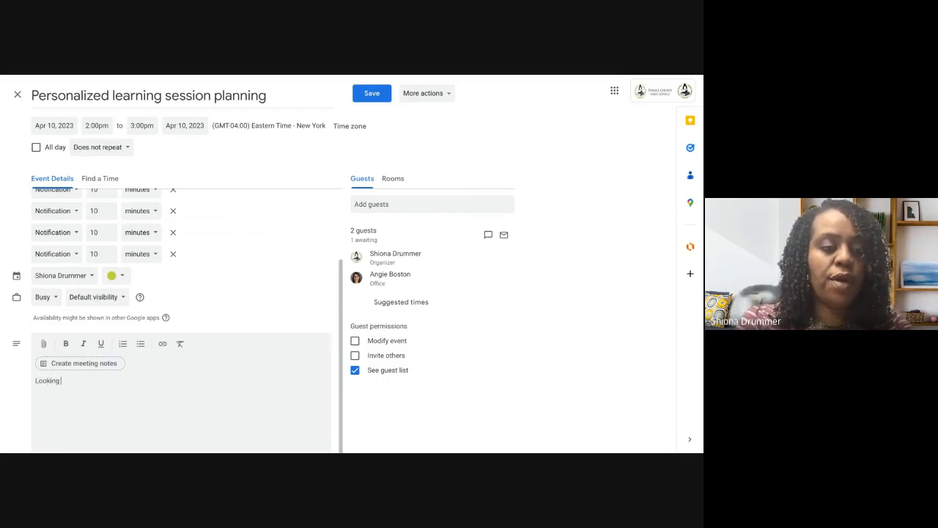
text( forward to me)
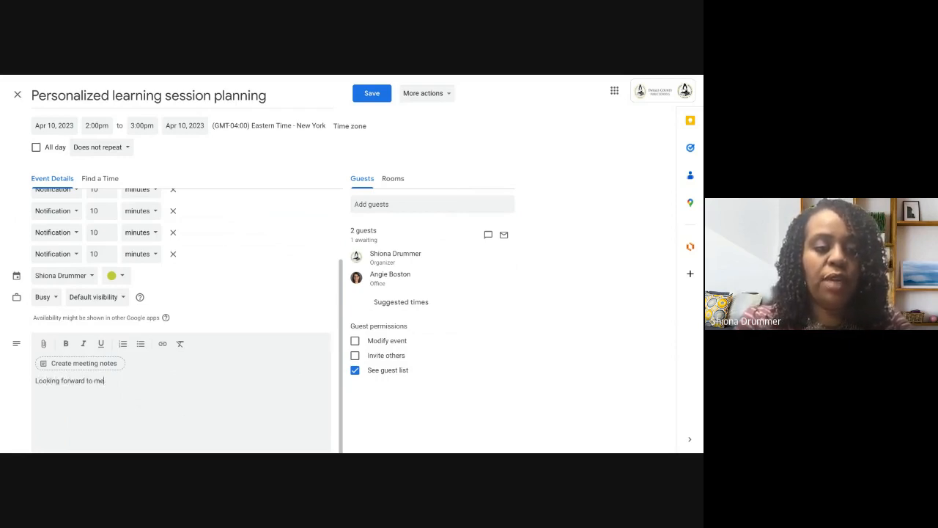
text(eting with you)
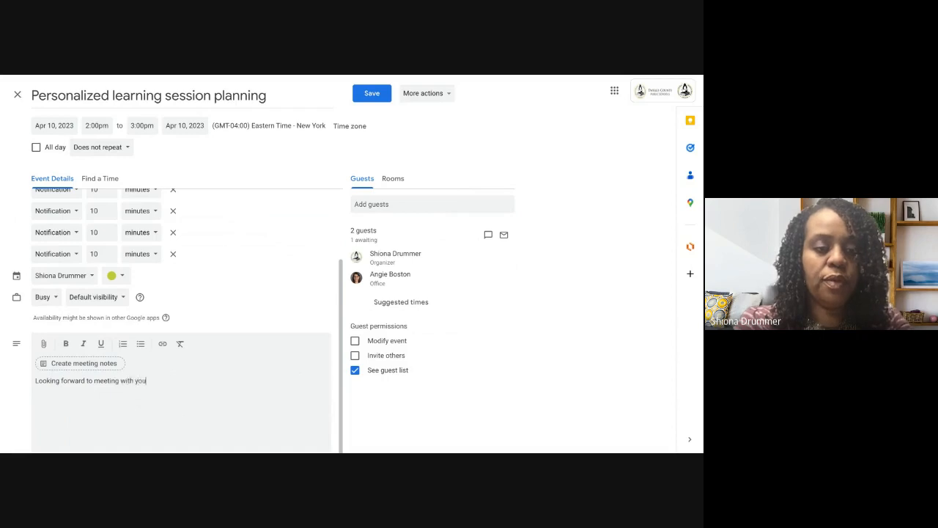
text( about persona)
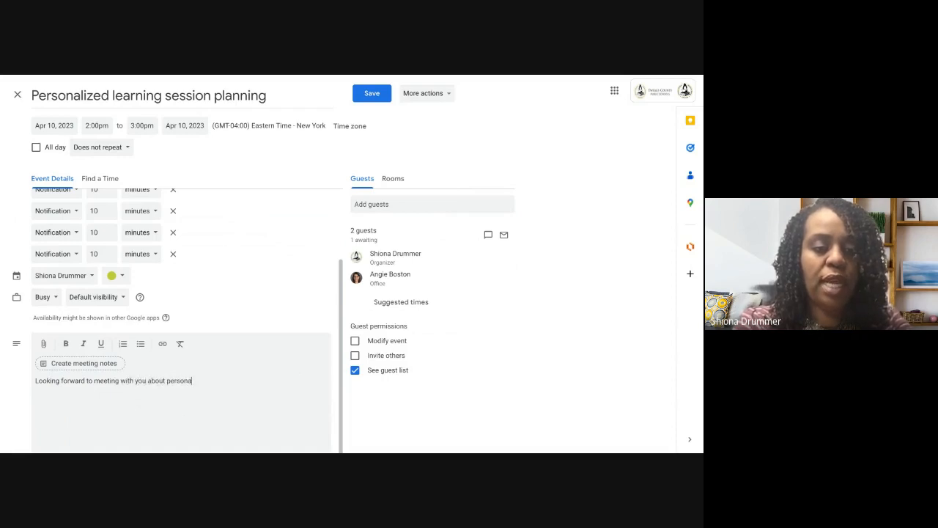
text(lized learning)
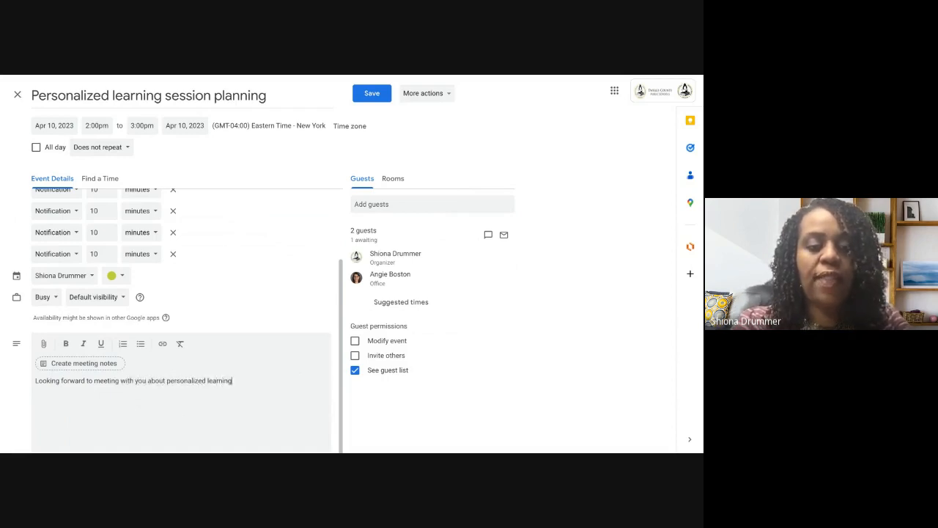
text(!)
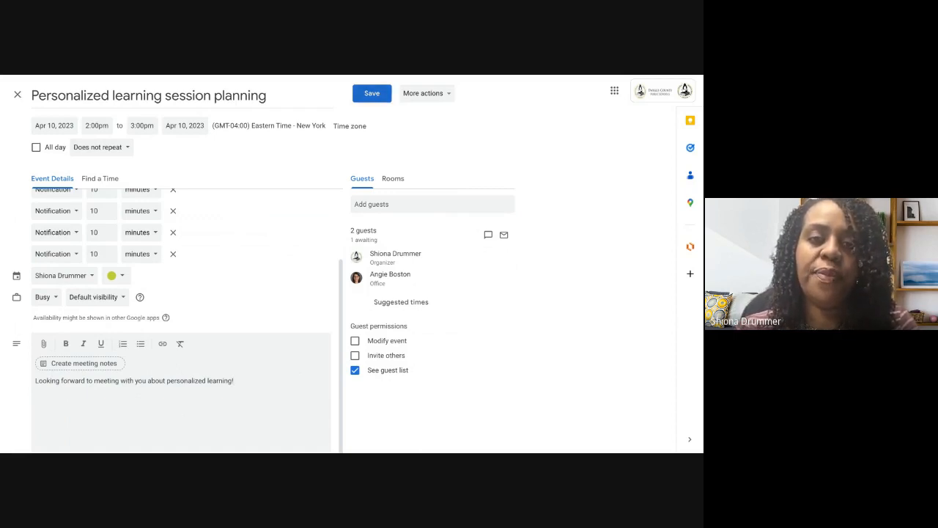
Save the planning event with invitation emails sent, and move it from April 10 to April 20 with update emails sent to guests.
click(373, 95)
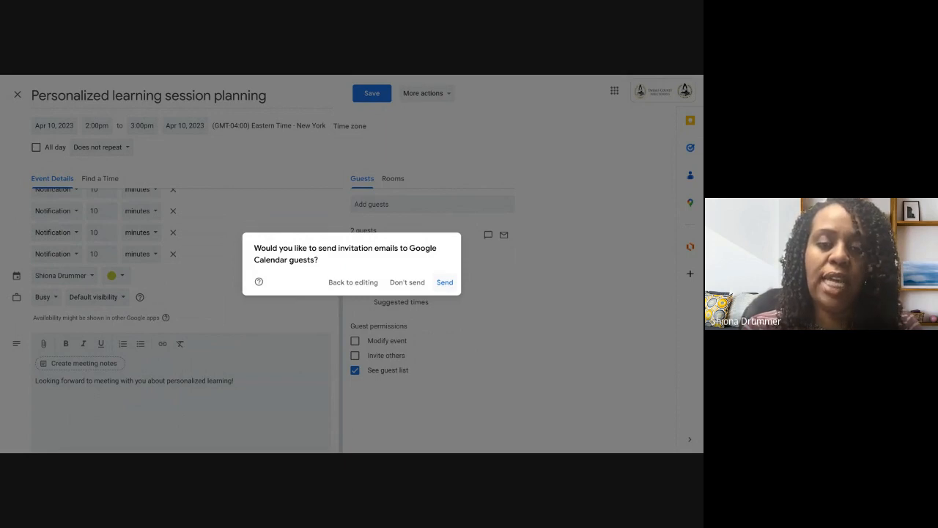
click(445, 283)
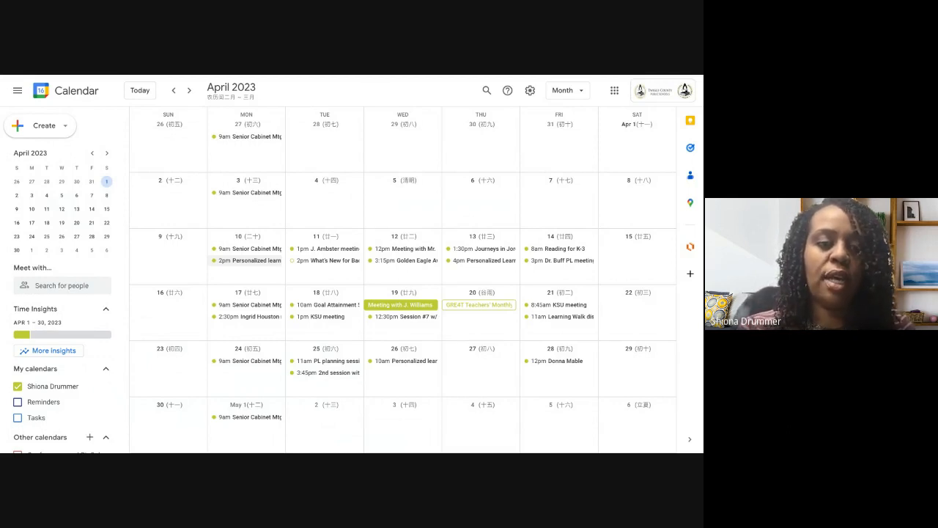
drag(249, 261, 480, 306)
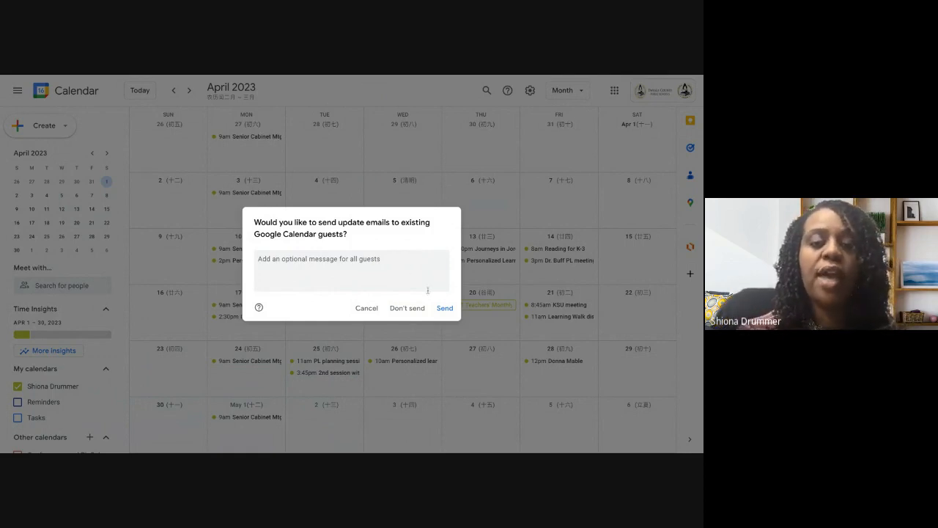
click(444, 310)
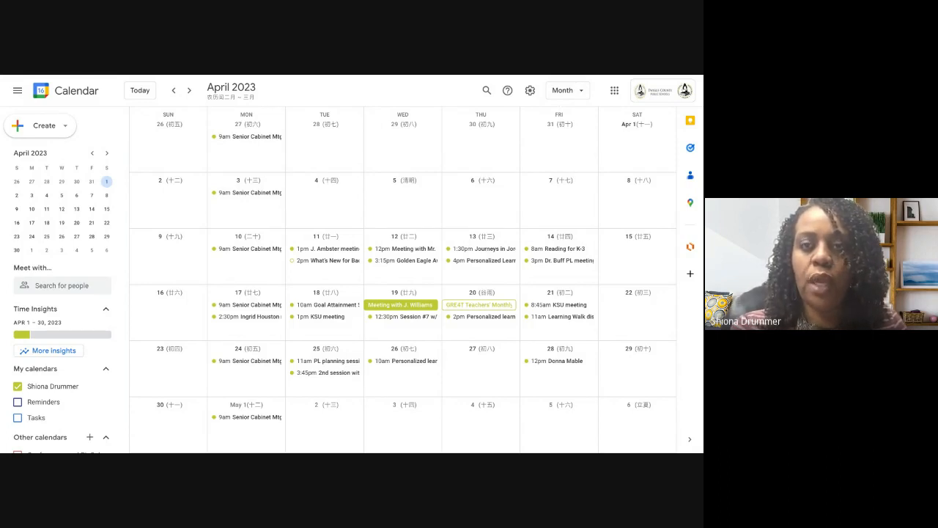
Switch the calendar from month to week view and show the week of April 2–8, 2023.
click(567, 93)
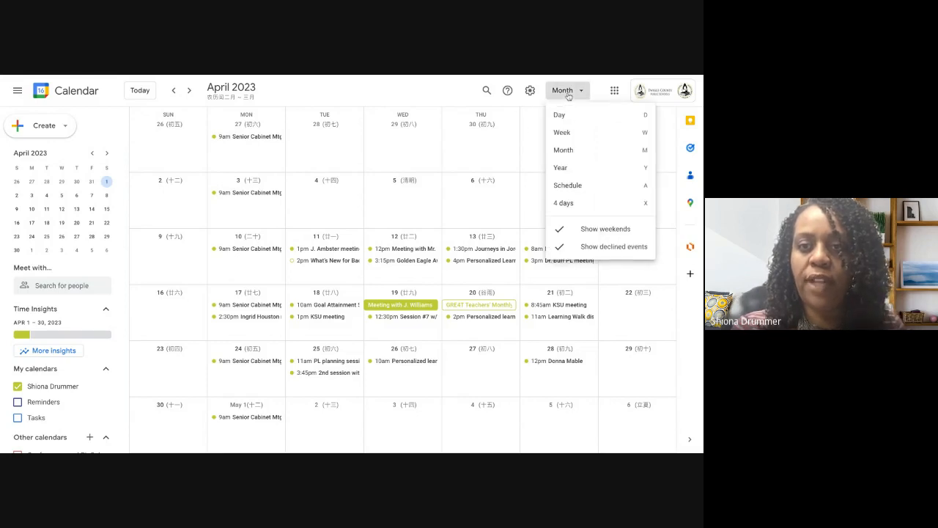
click(570, 139)
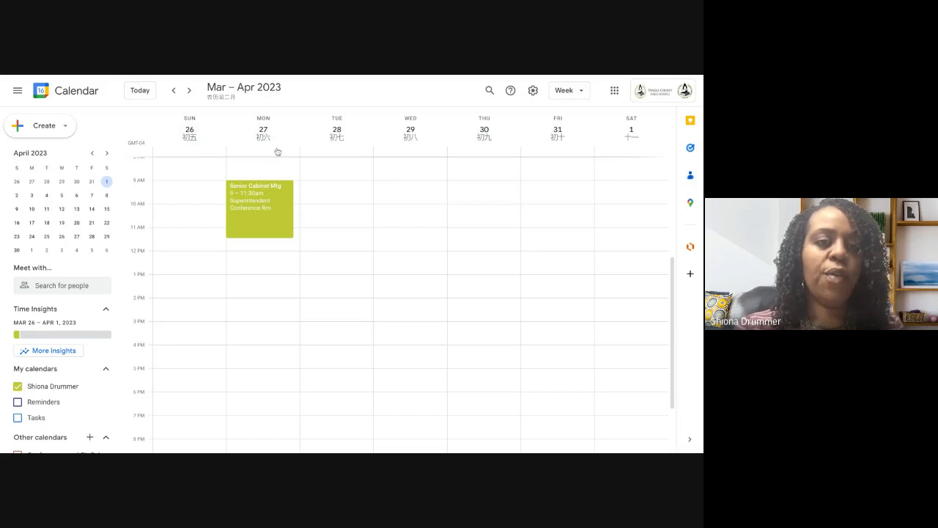
mouse_move(299, 148)
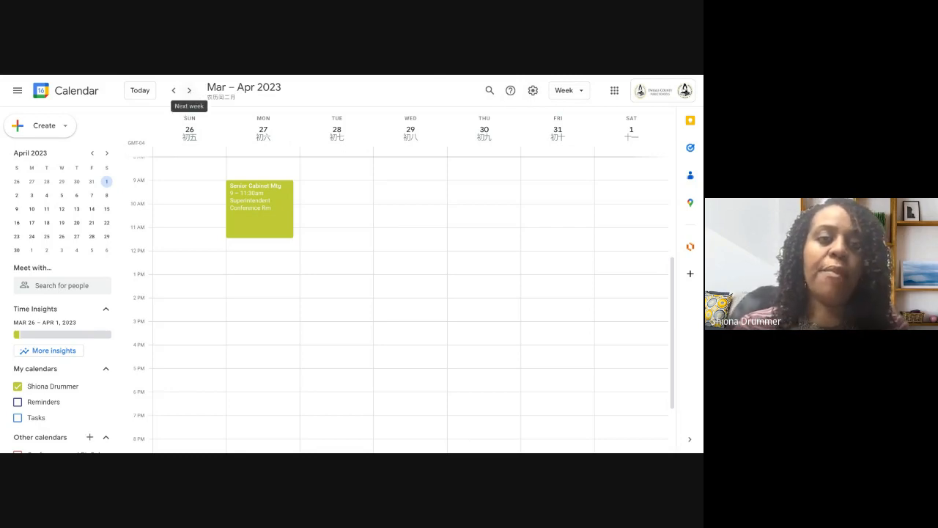
click(189, 91)
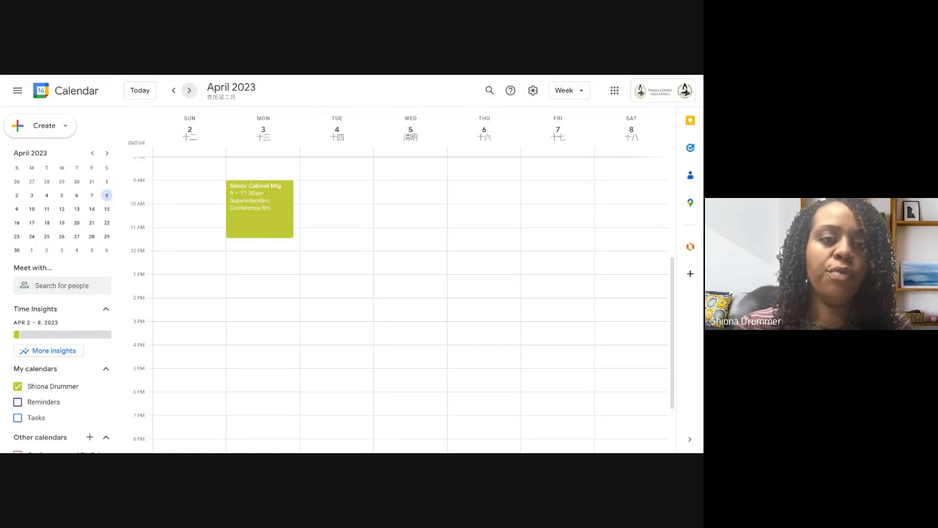
Advance the week view to April 23–29, 2023, and return the calendar to month view.
click(189, 90)
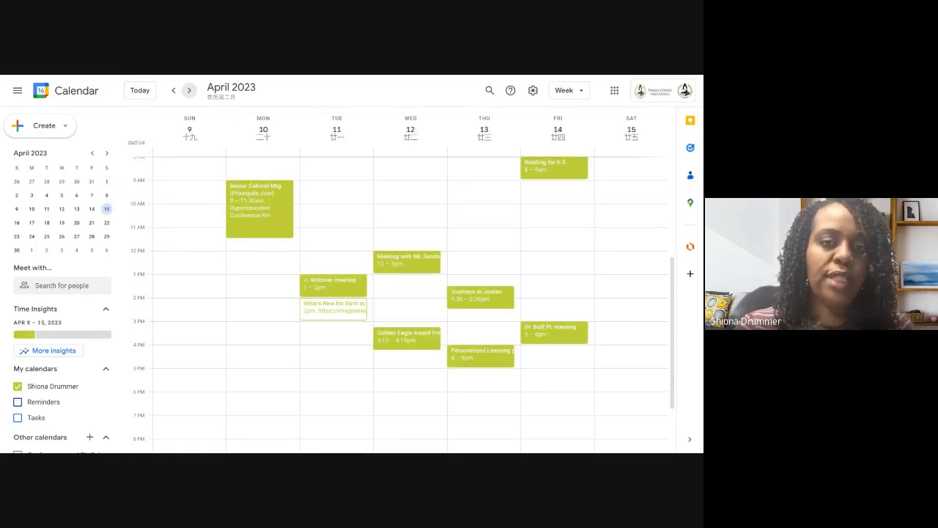
click(189, 90)
click(189, 90)
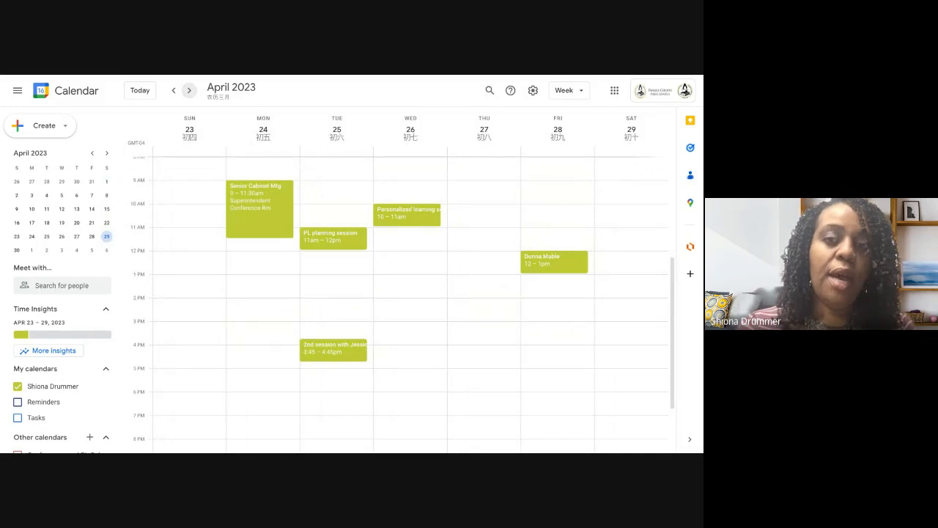
click(570, 93)
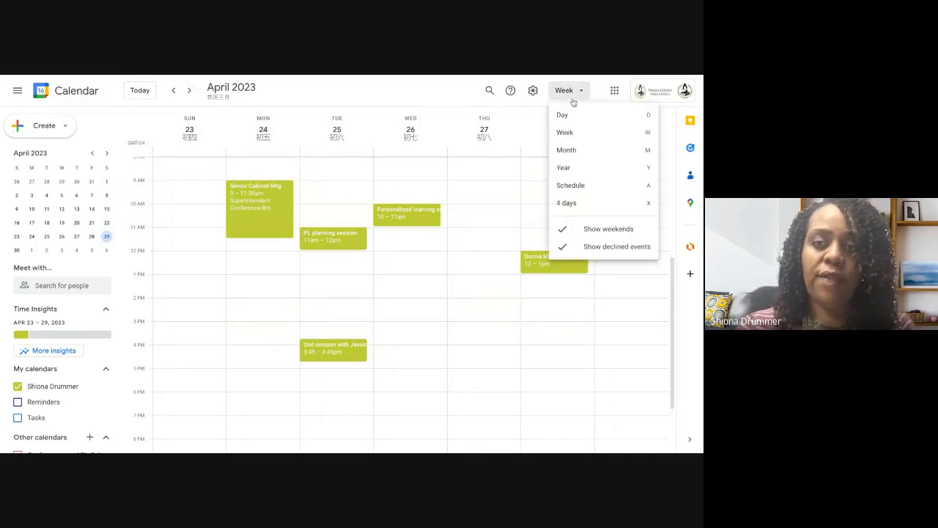
click(574, 151)
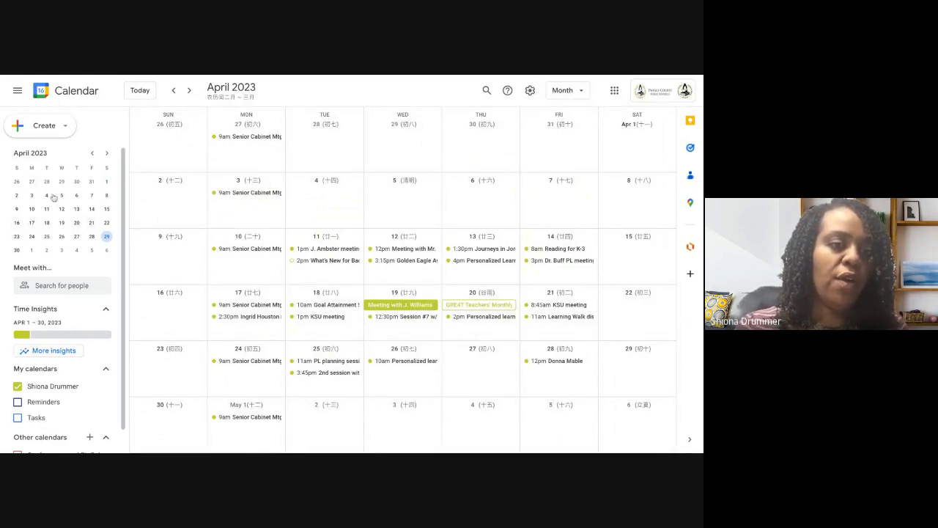
Show only April 17–21 as a custom five-day range, and change the calendar to the 4 days view.
click(35, 228)
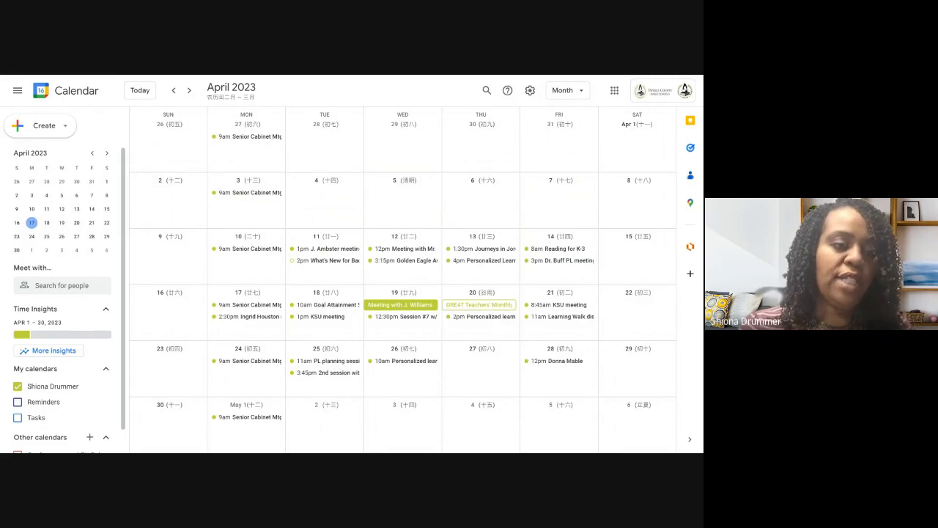
drag(32, 222, 92, 222)
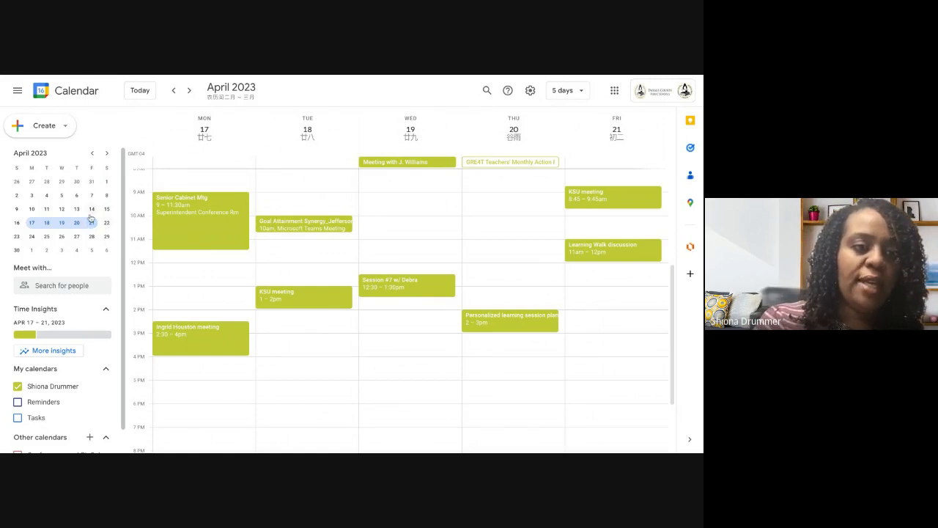
click(557, 95)
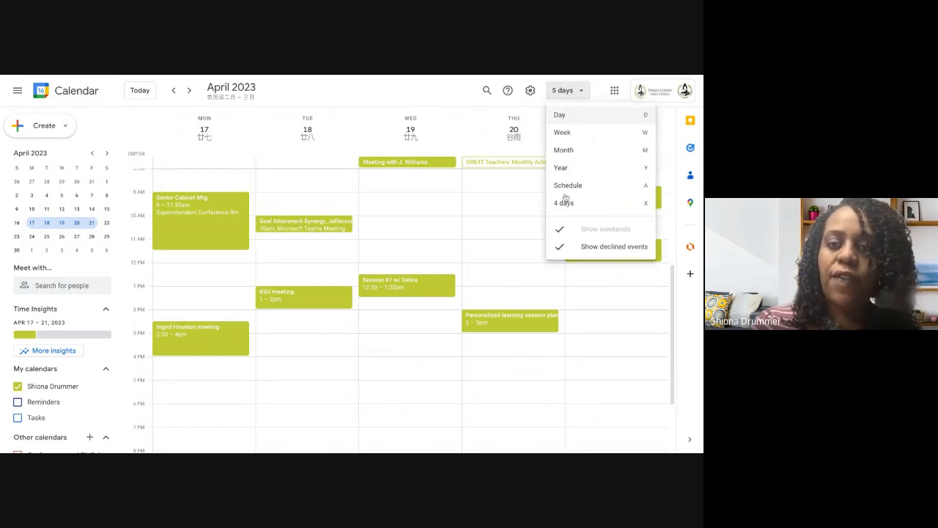
click(565, 208)
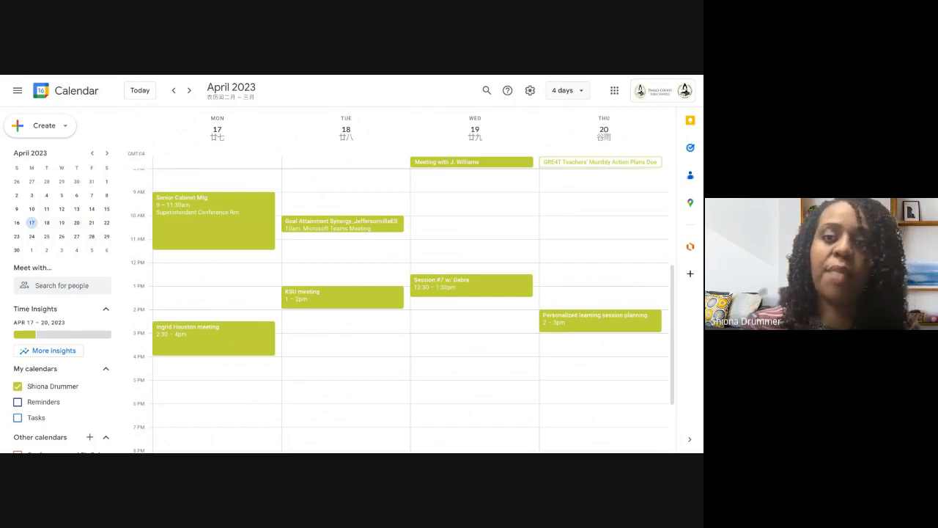
click(567, 90)
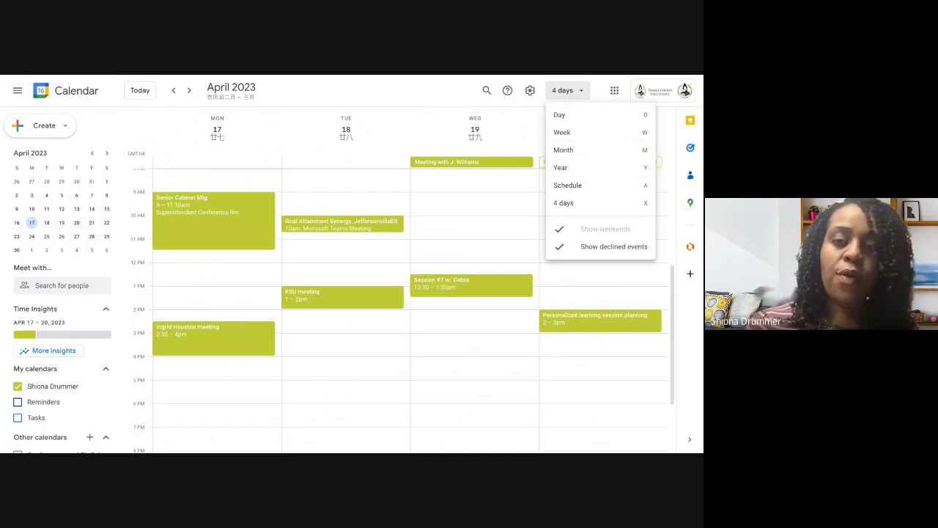
click(510, 146)
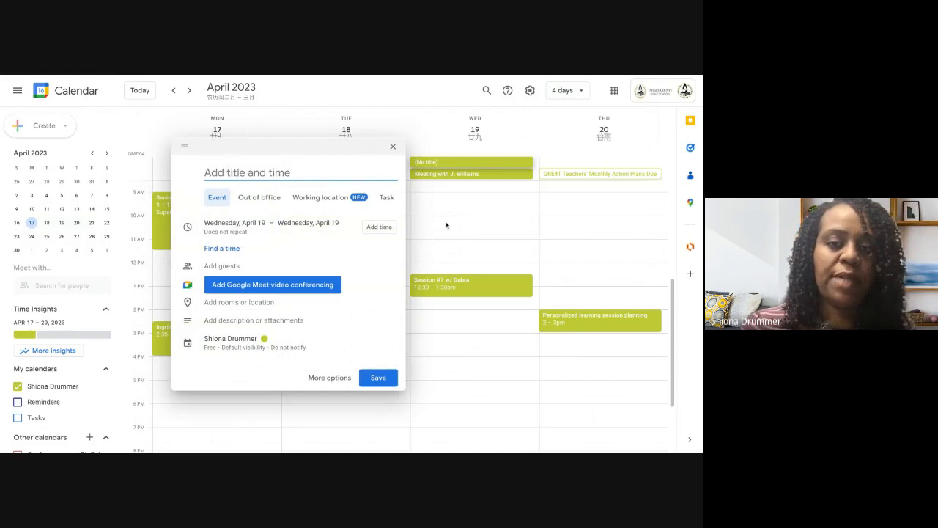
click(393, 147)
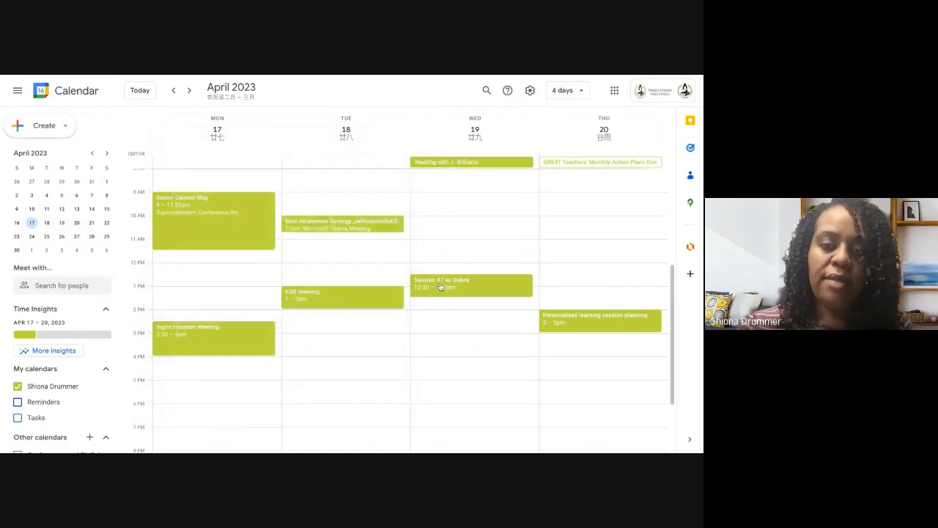
Move Wednesday's Session #7 event to Thursday, April 20, at 10:15–11:15am.
drag(440, 287, 569, 234)
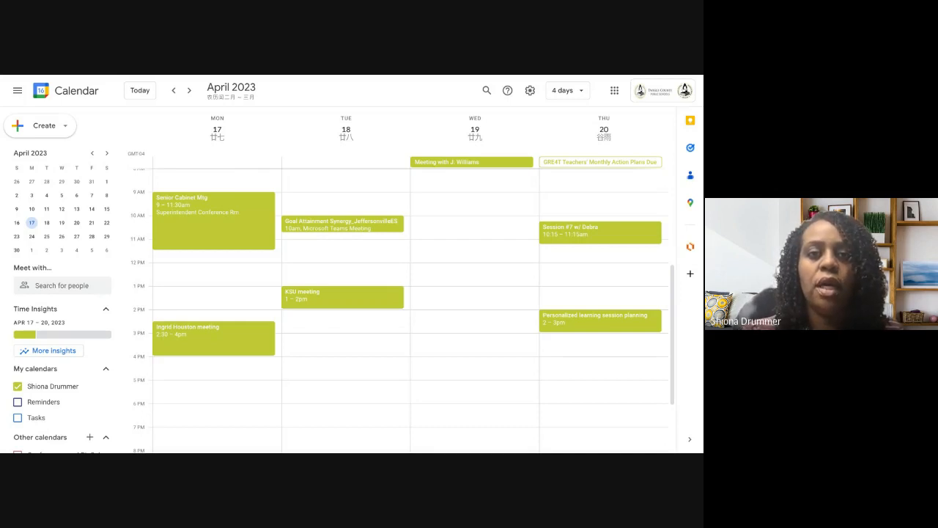
In Gmail, create a calendar event from the open EdWeek Events email "Strategies for State Testing Success: Formative Data and Teacher Collaboration".
mouse_move(417, 154)
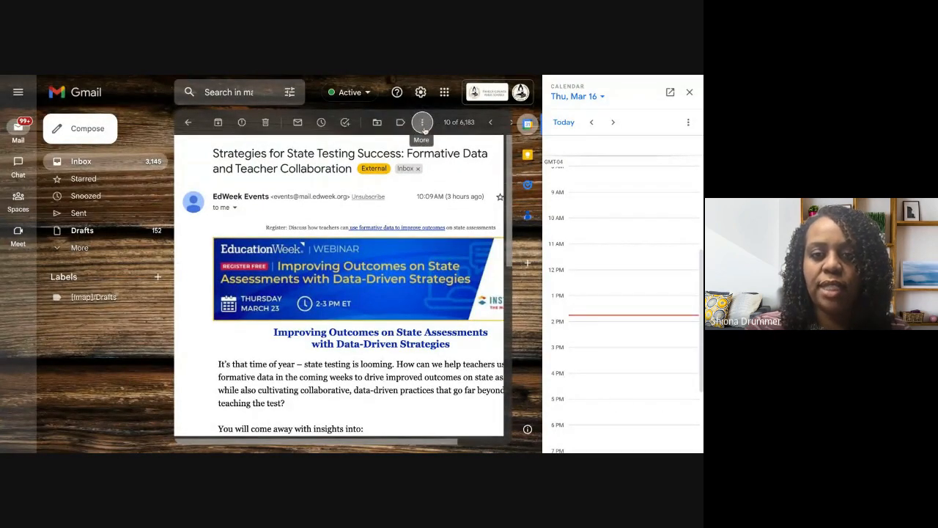
click(423, 123)
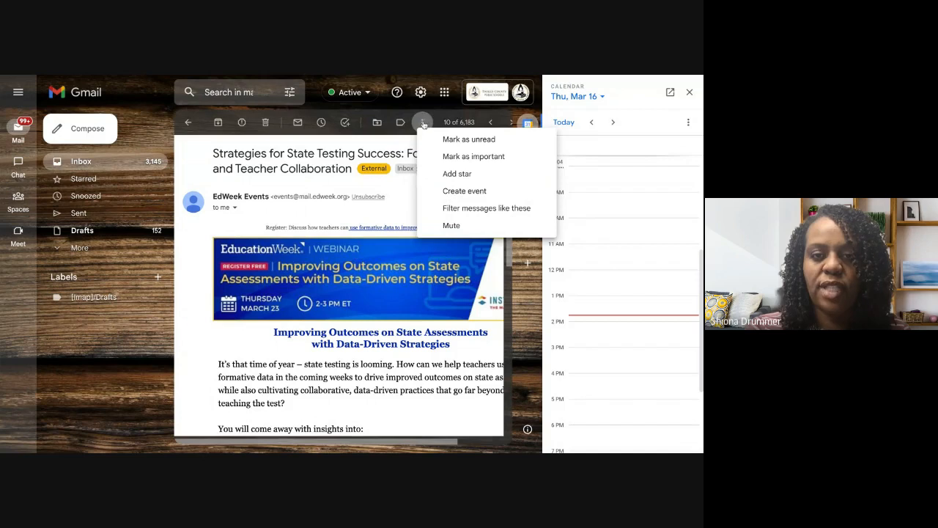
click(455, 192)
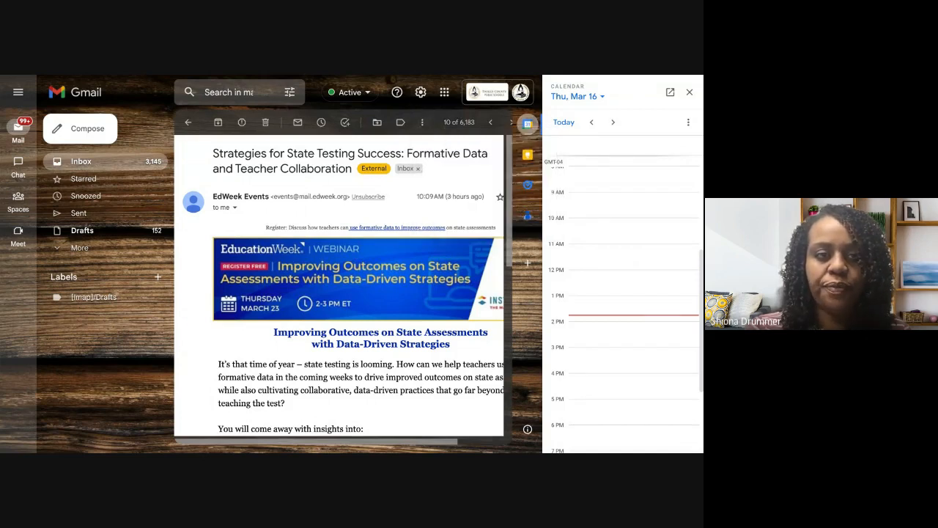